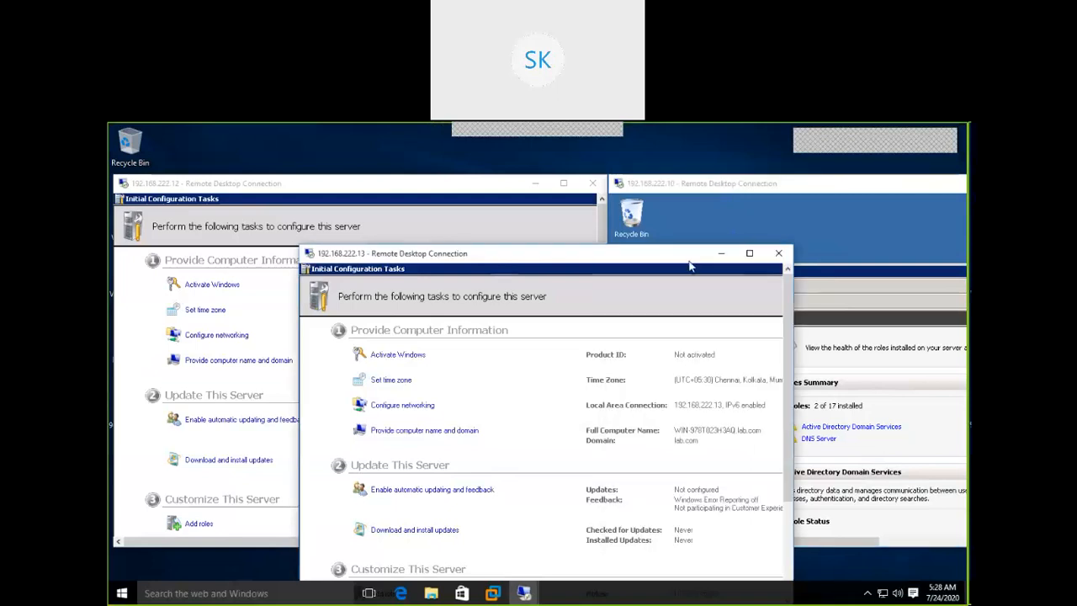
Close the Initial Configuration Tasks window in the 192.168.222.13 session.
{"action": "left_click", "coordinate": [746, 256]}
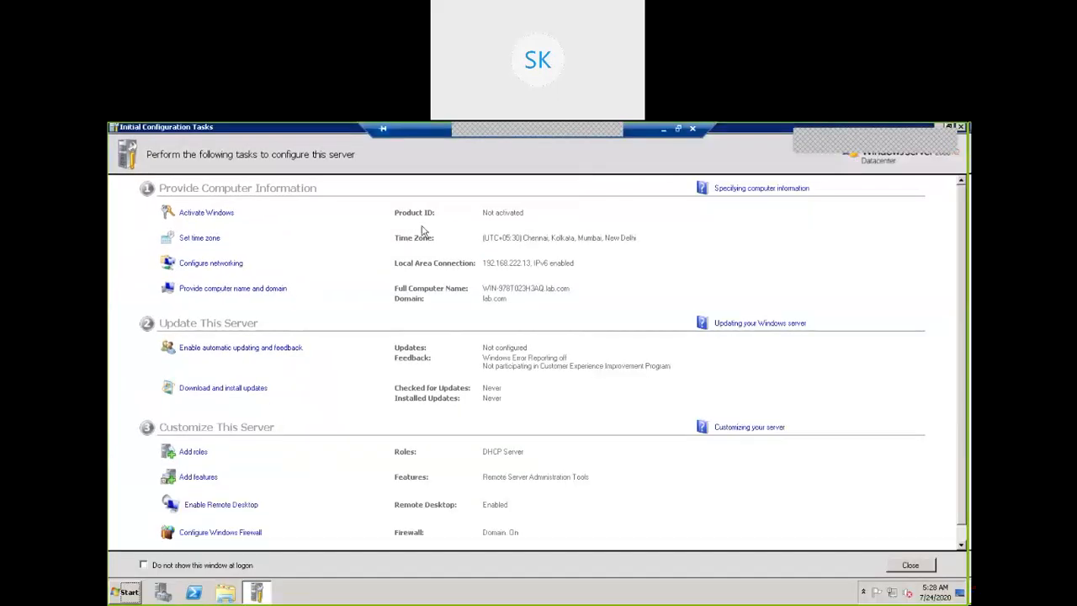
{"action": "double_click", "coordinate": [759, 130]}
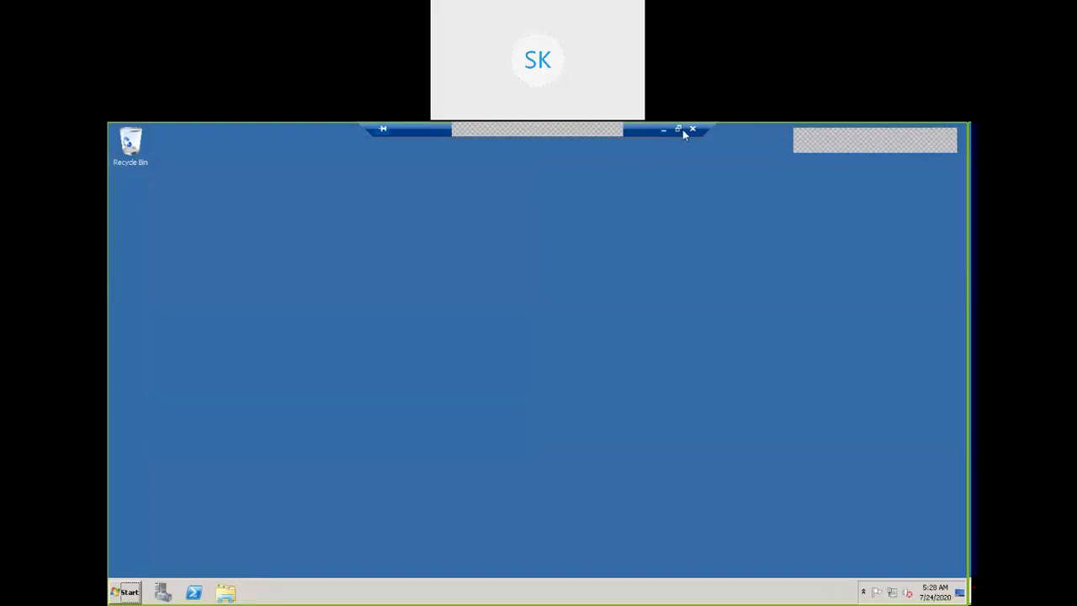
{"action": "left_click", "coordinate": [678, 129]}
Close Initial Configuration Tasks in the 192.168.222.12 session and take it out of full screen.
{"action": "left_click", "coordinate": [296, 178]}
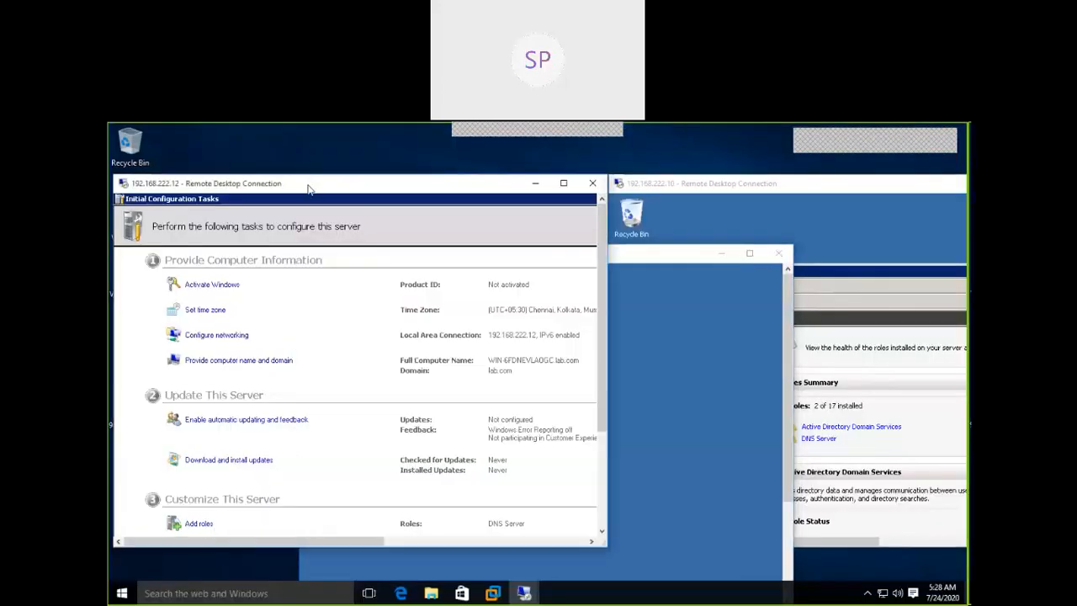
{"action": "left_click", "coordinate": [564, 183]}
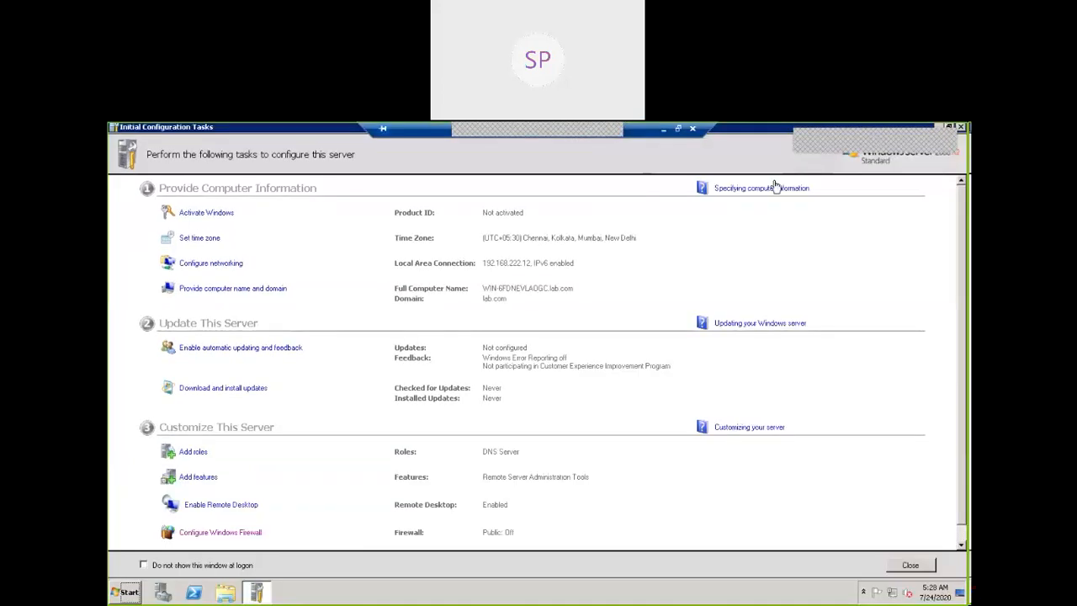
{"action": "double_click", "coordinate": [285, 128]}
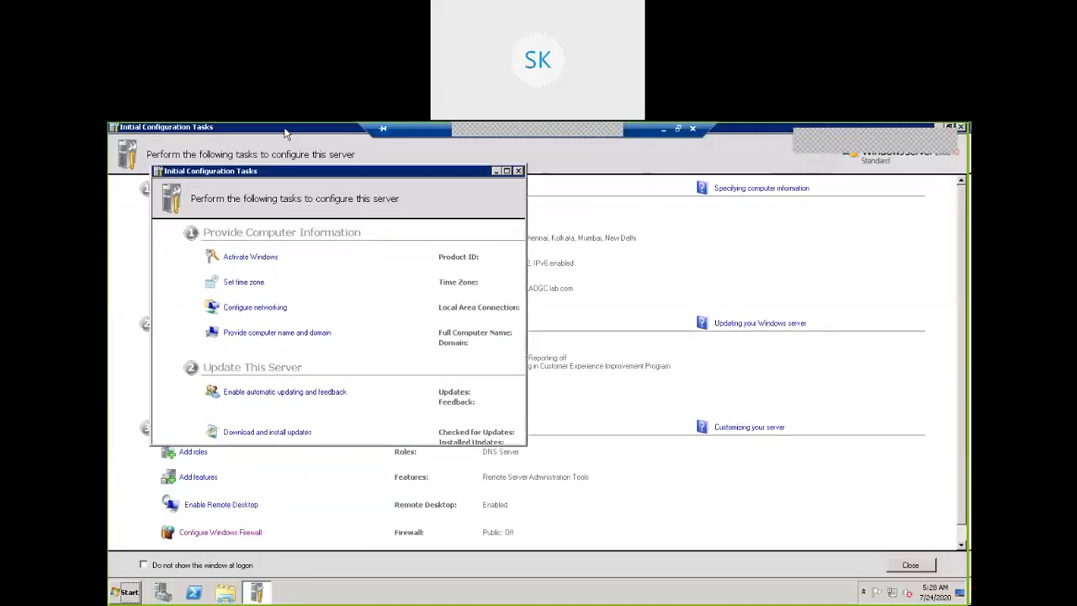
{"action": "key", "text": "alt+F4"}
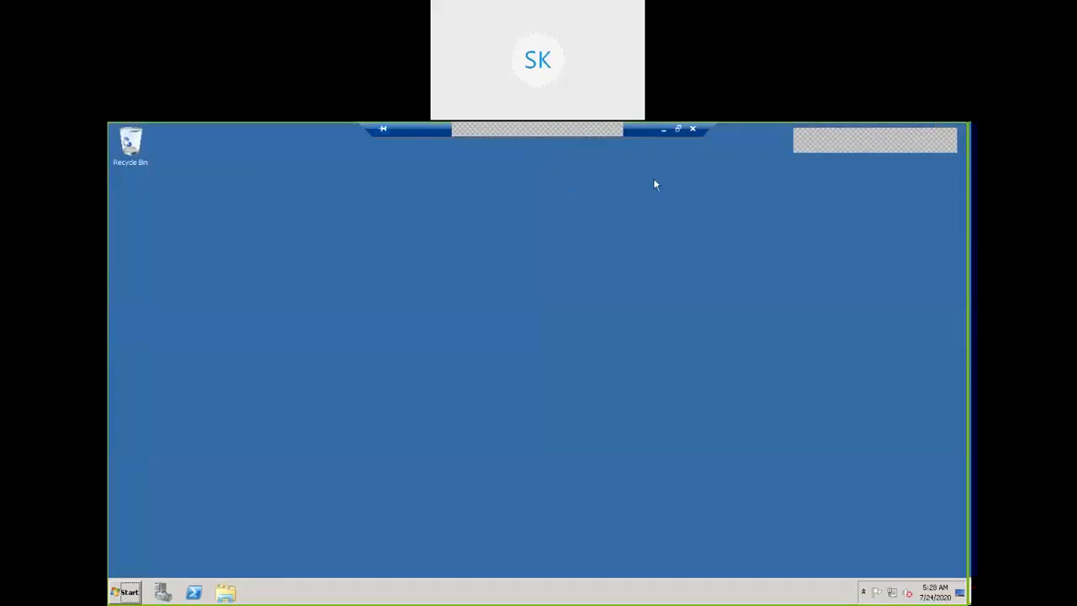
{"action": "left_click_drag", "start_coordinate": [619, 135], "coordinate": [413, 143]}
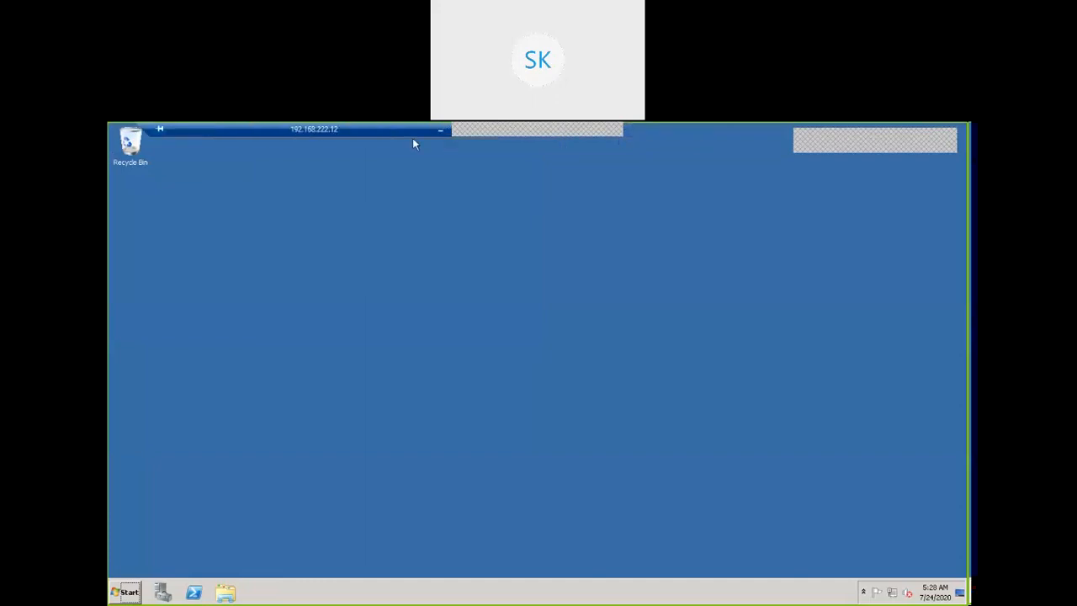
{"action": "double_click", "coordinate": [409, 139]}
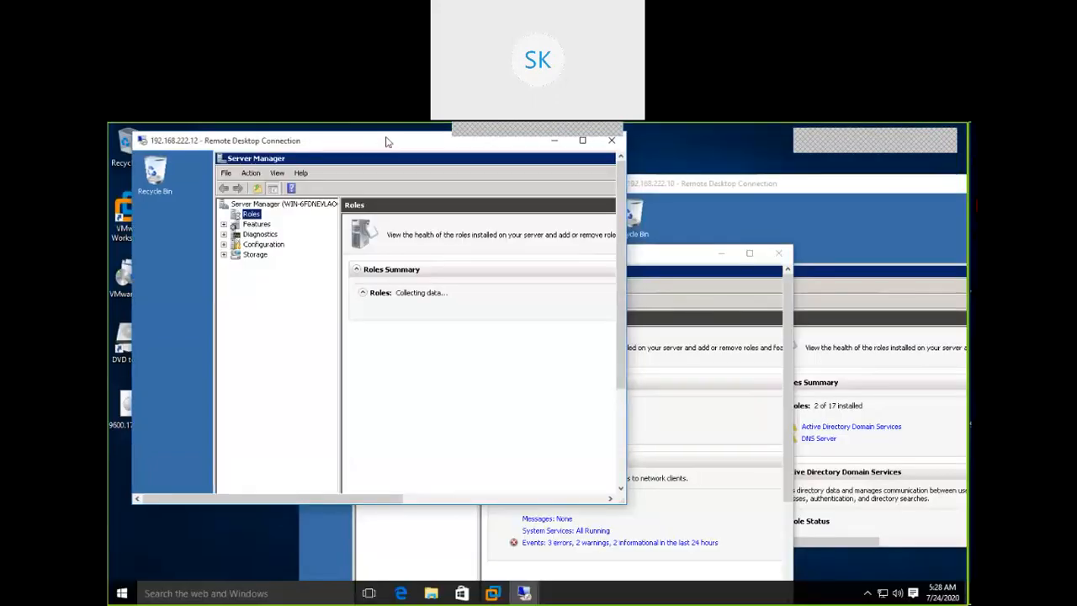
Put the 192.168.222.12 session back in full screen and narrow its connection bar.
{"action": "double_click", "coordinate": [387, 142]}
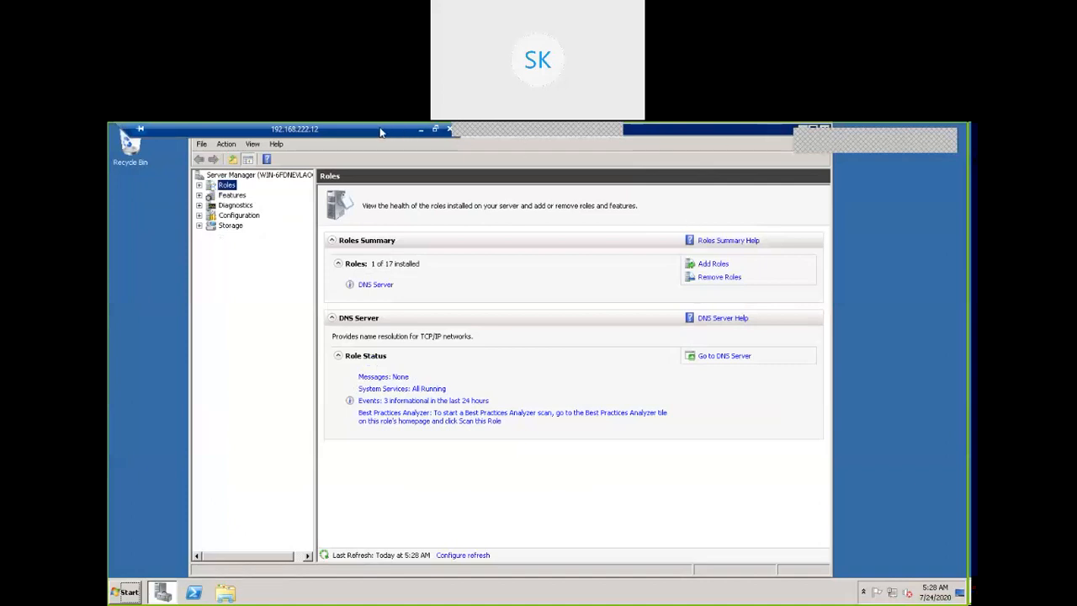
{"action": "left_click_drag", "start_coordinate": [453, 135], "coordinate": [324, 135]}
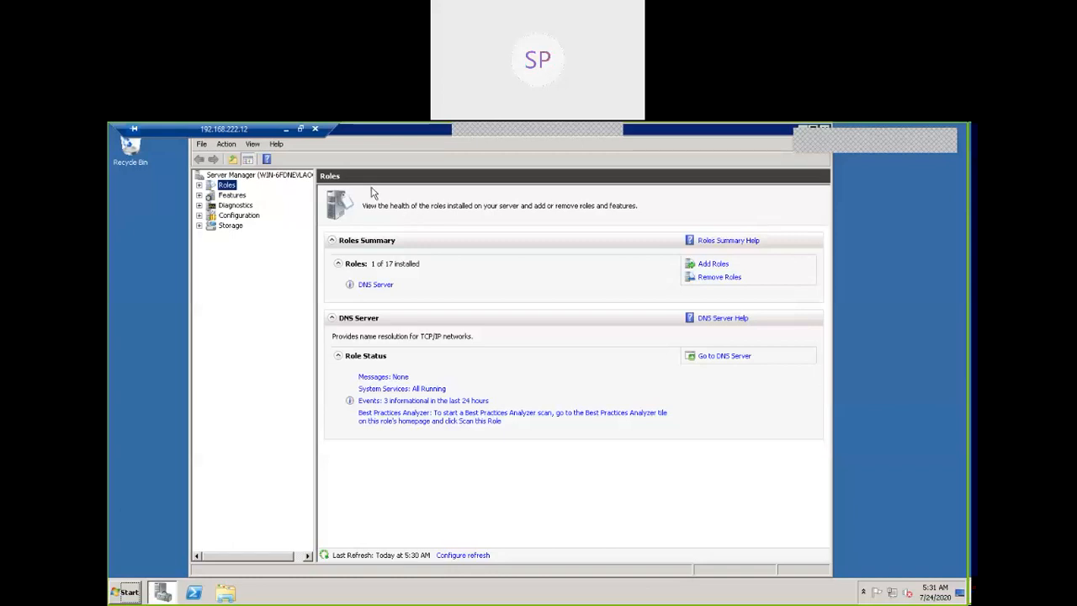
Move the windowed 192.168.222.12 session aside and bring up VMware Workstation.
{"action": "mouse_move", "coordinate": [308, 125]}
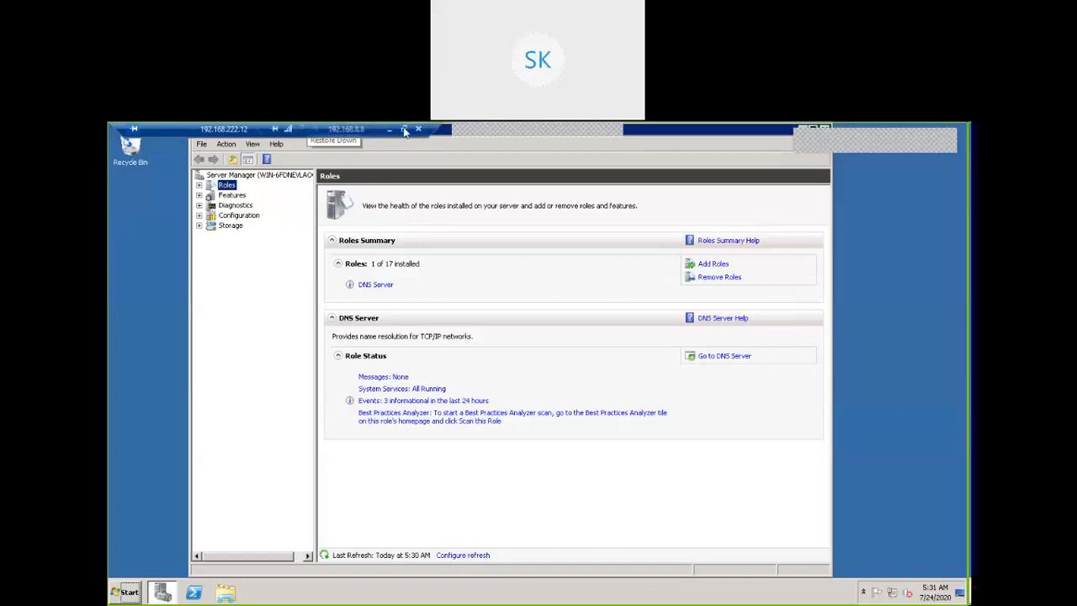
{"action": "double_click", "coordinate": [188, 128]}
{"action": "left_click_drag", "start_coordinate": [242, 189], "coordinate": [598, 185]}
{"action": "left_click", "coordinate": [492, 591]}
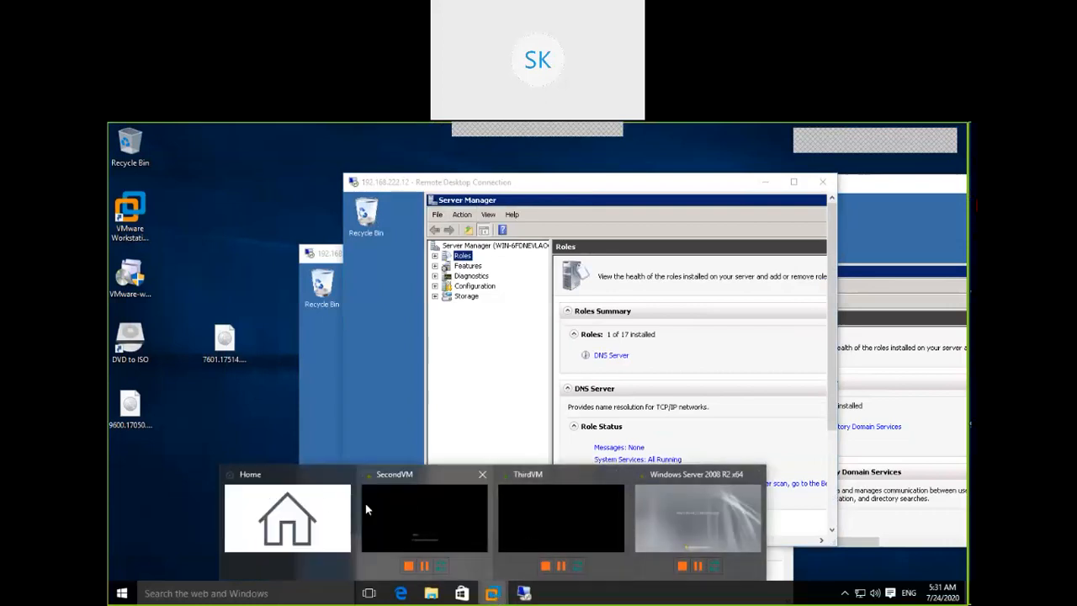
{"action": "left_click", "coordinate": [330, 504]}
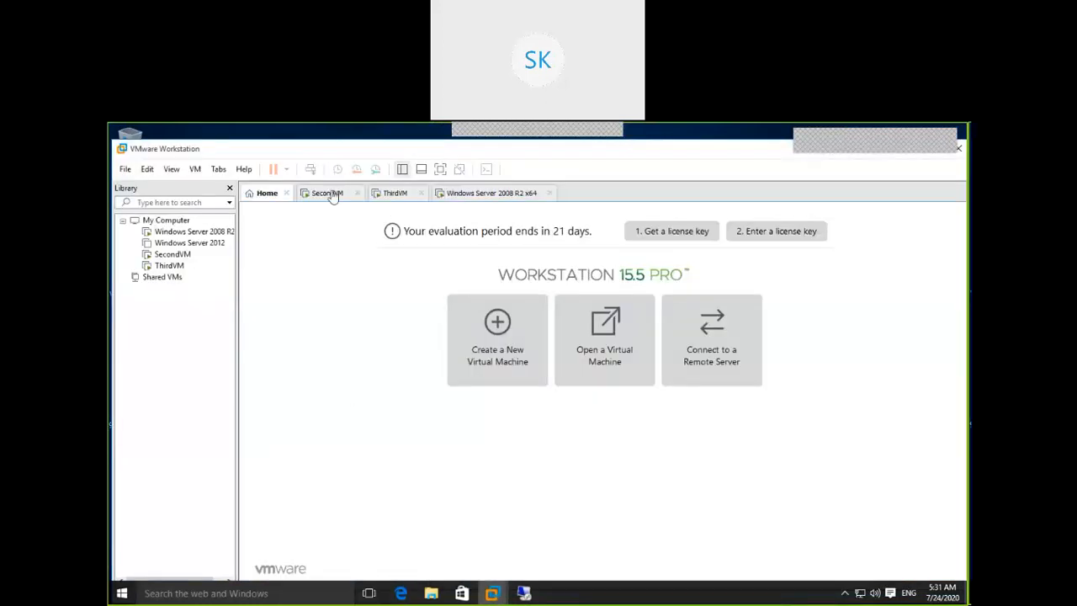
Log on to SecondVM as domain administrator and open Network Connections from Server Manager.
{"action": "left_click", "coordinate": [329, 193]}
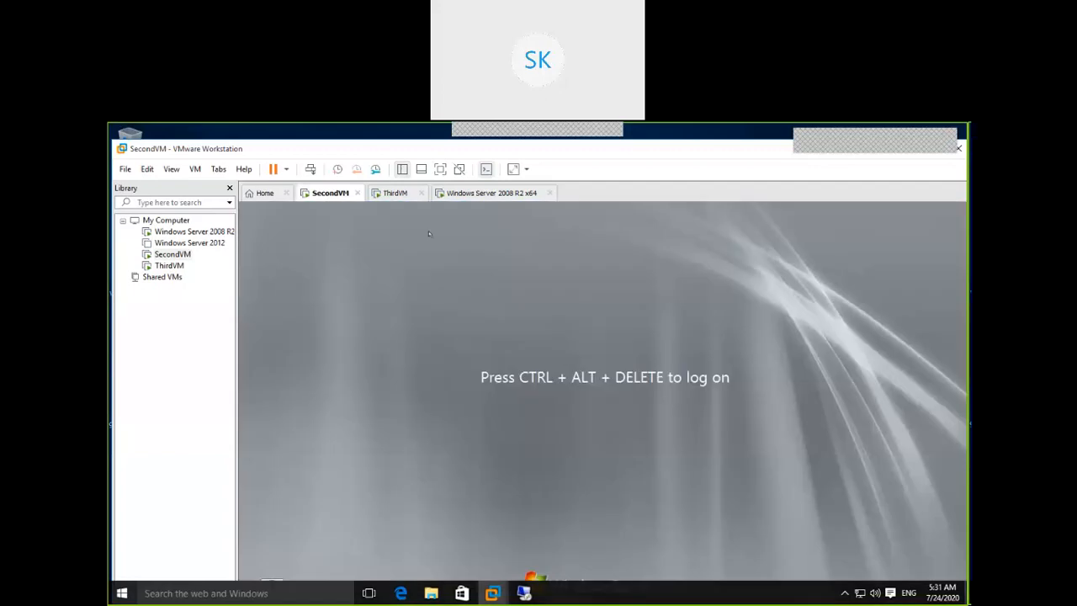
{"action": "left_click", "coordinate": [310, 170]}
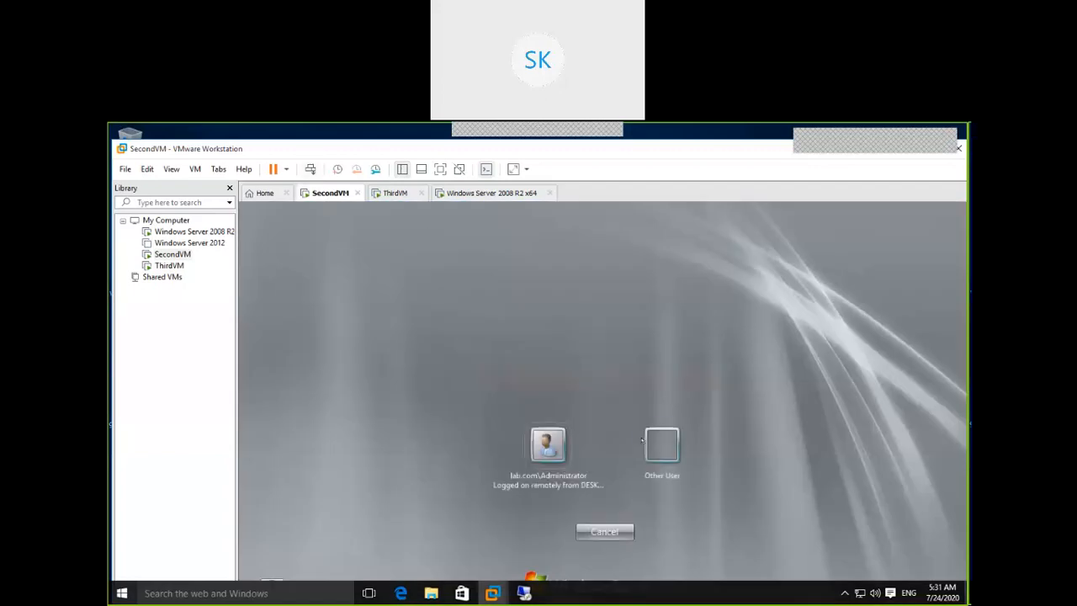
{"action": "left_click", "coordinate": [552, 444]}
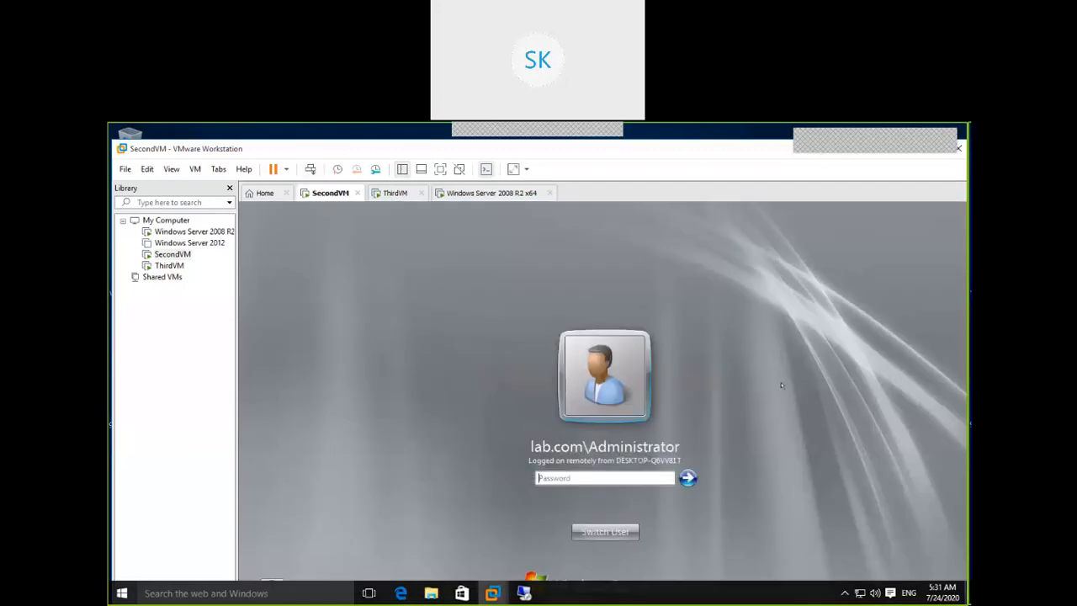
{"action": "type", "text": "••••••••••"}
{"action": "key", "text": "Return"}
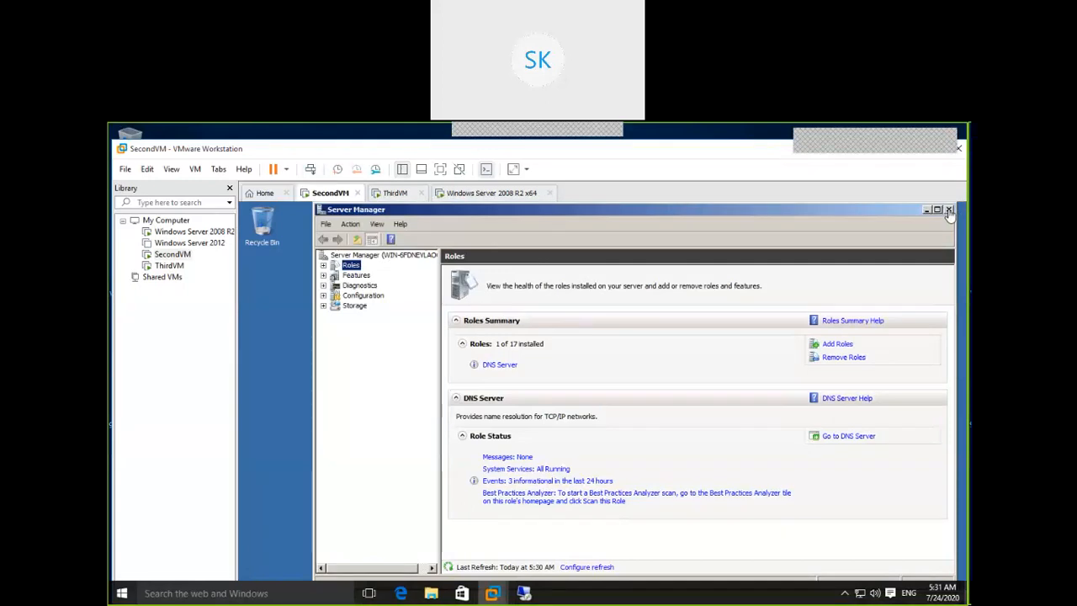
{"action": "left_click", "coordinate": [349, 254]}
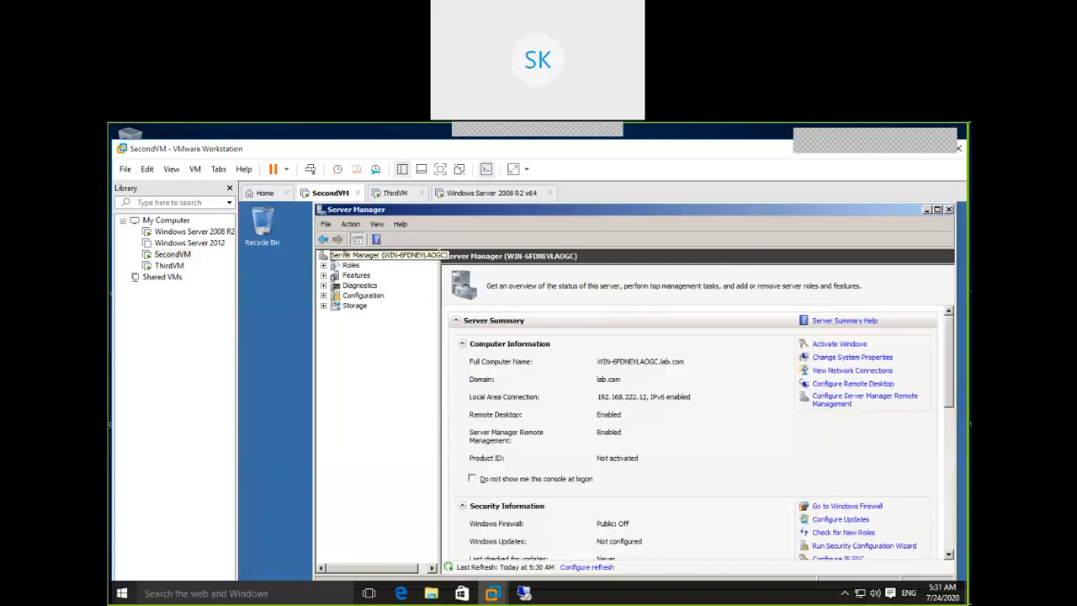
{"action": "left_click", "coordinate": [863, 372]}
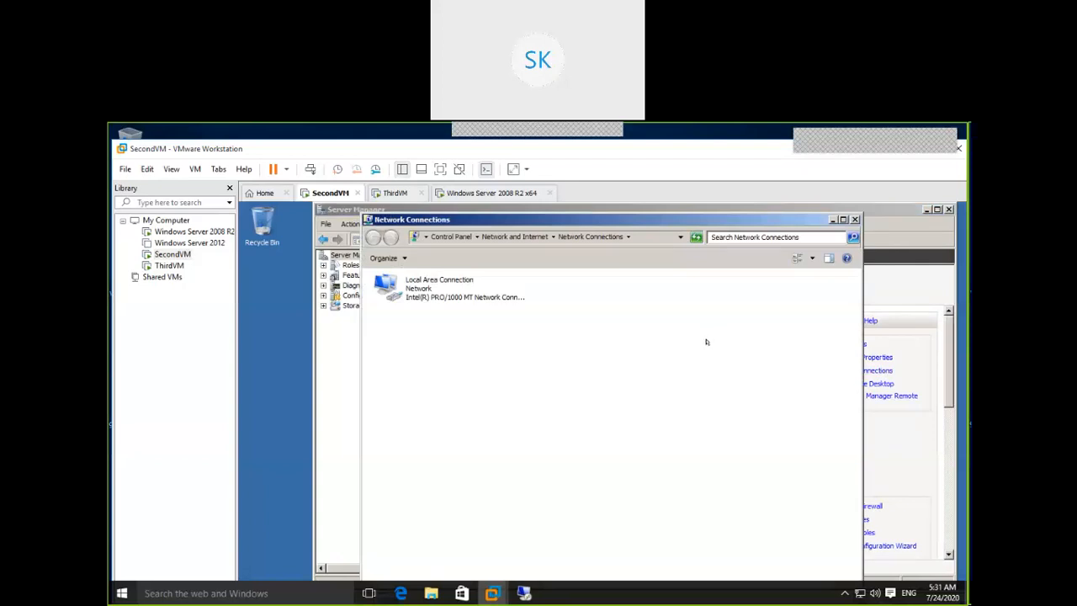
Set Local Area Connection's IPv4 to obtain the IP address and DNS server addresses automatically.
{"action": "right_click", "coordinate": [439, 284]}
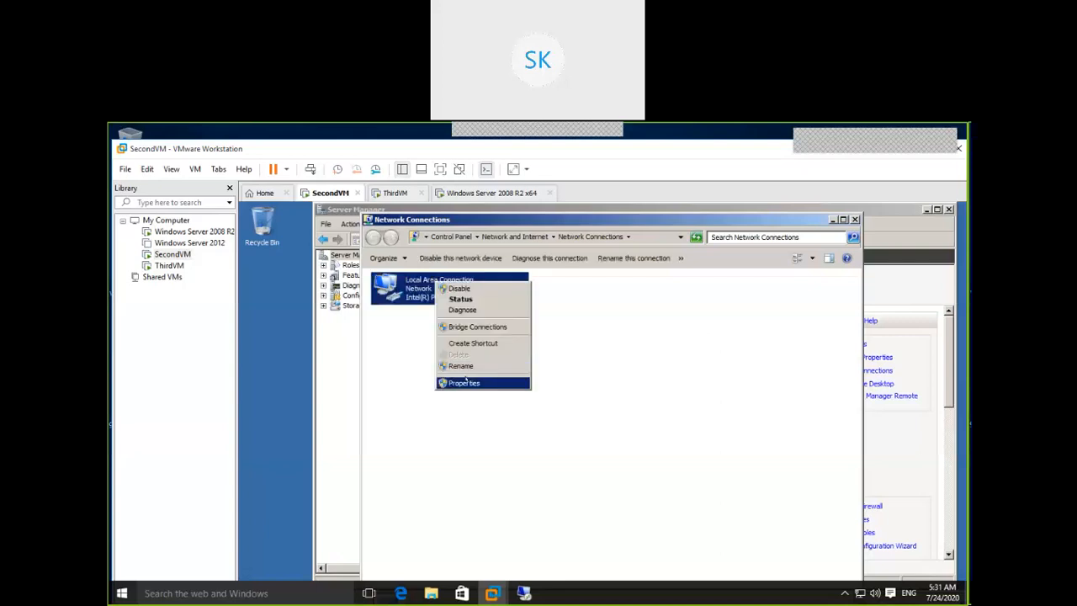
{"action": "left_click", "coordinate": [465, 382]}
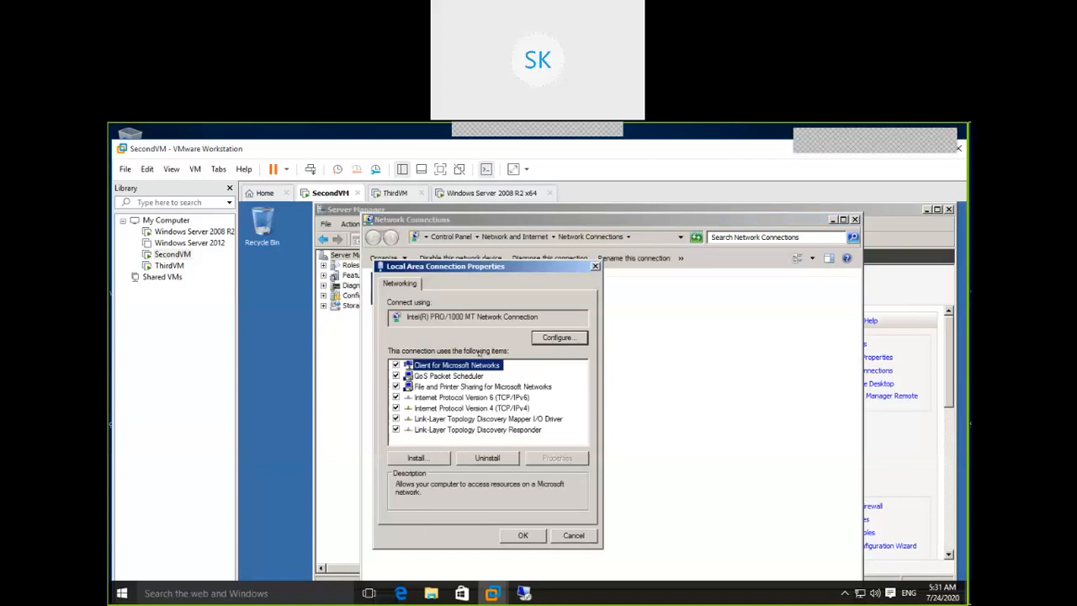
{"action": "left_click", "coordinate": [557, 410]}
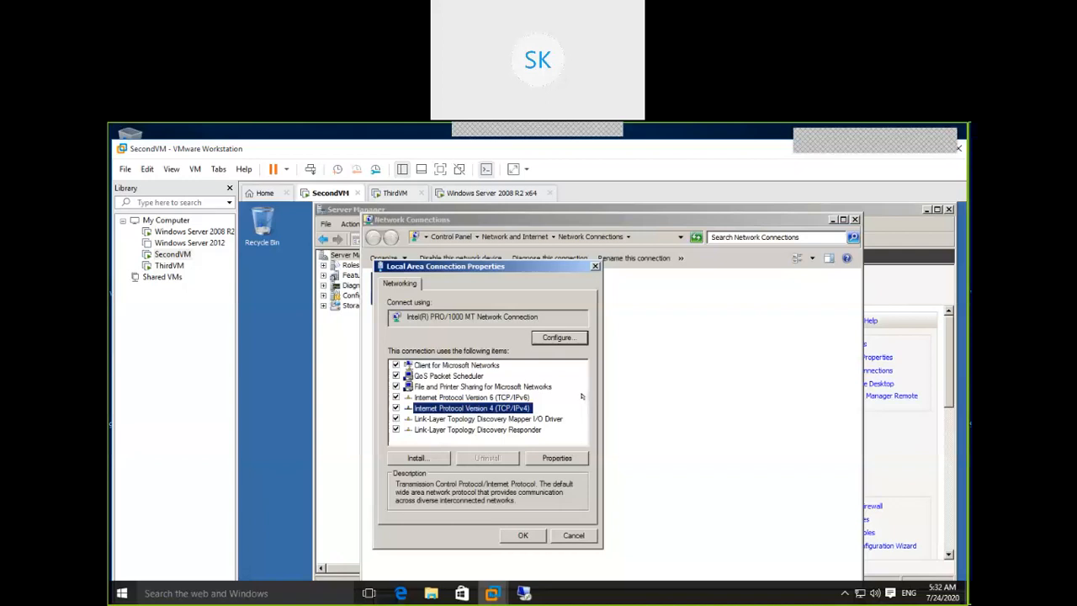
{"action": "left_click", "coordinate": [563, 455]}
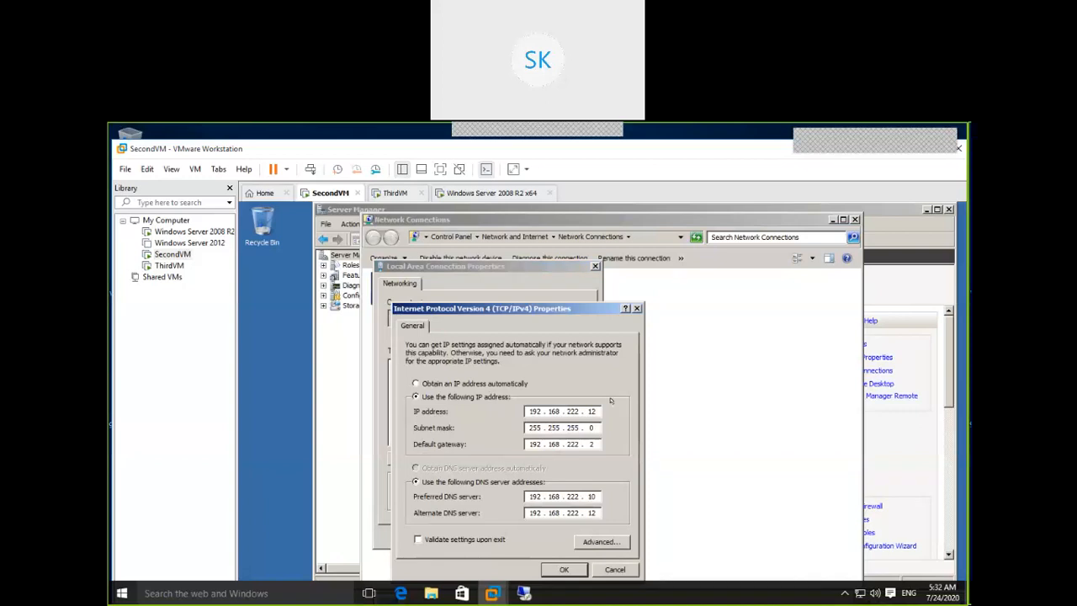
{"action": "left_click", "coordinate": [480, 383]}
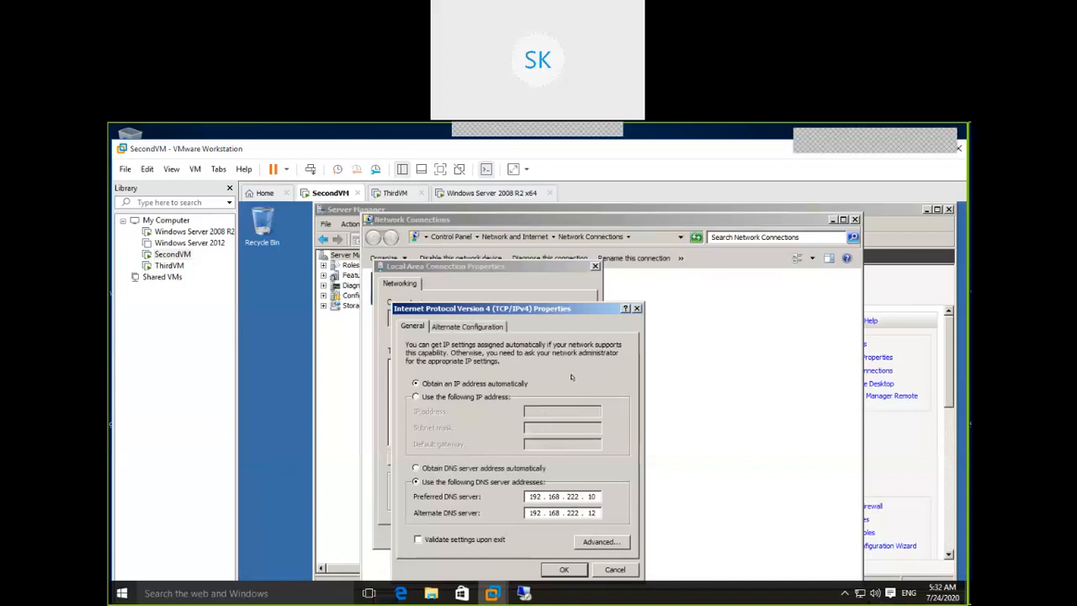
{"action": "left_click", "coordinate": [517, 467]}
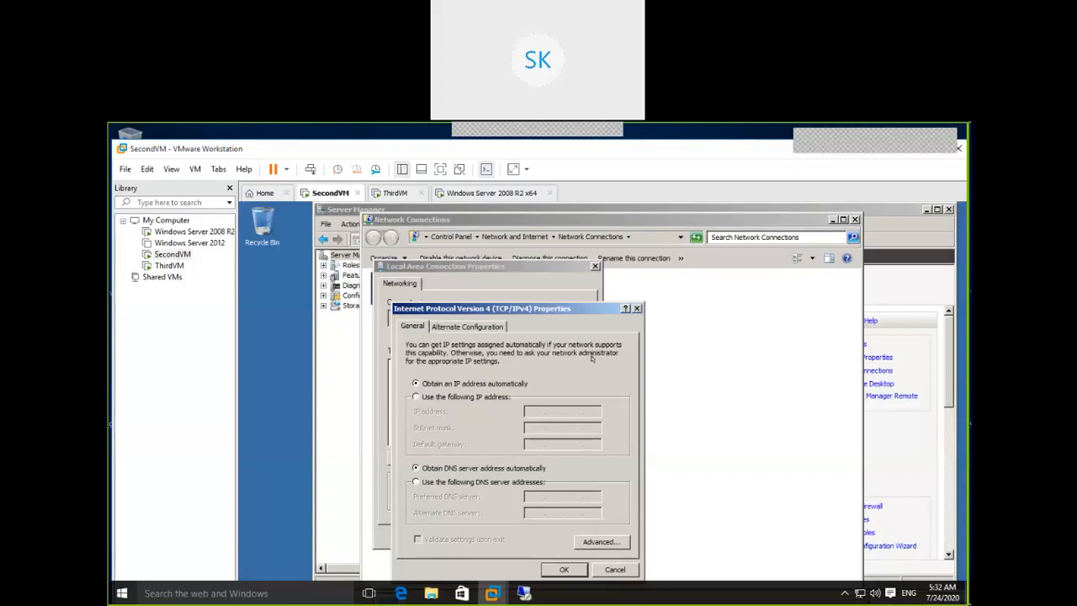
{"action": "left_click", "coordinate": [565, 568]}
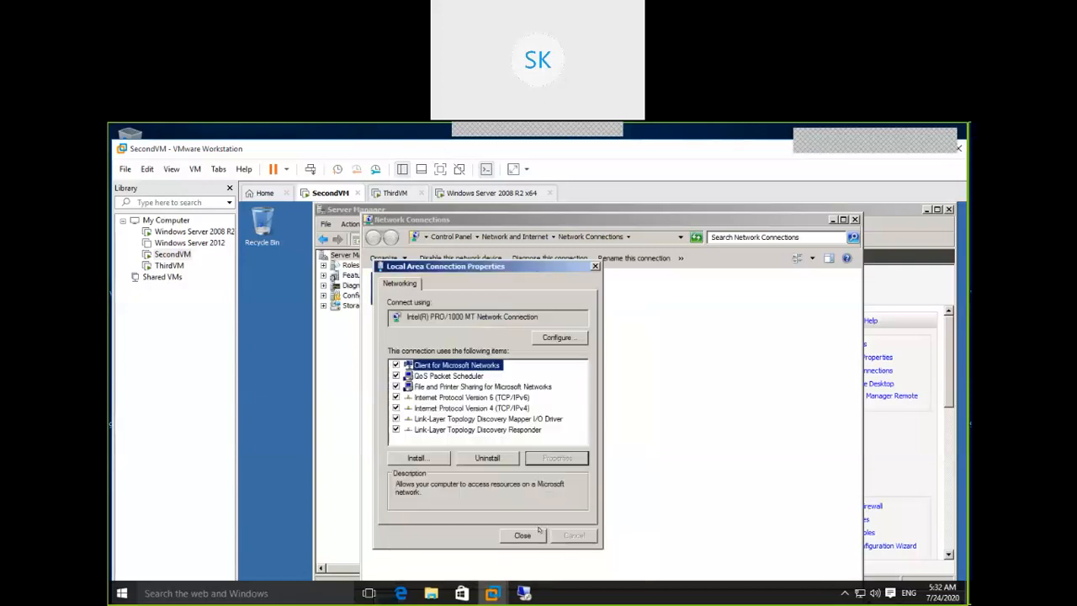
{"action": "left_click", "coordinate": [595, 266]}
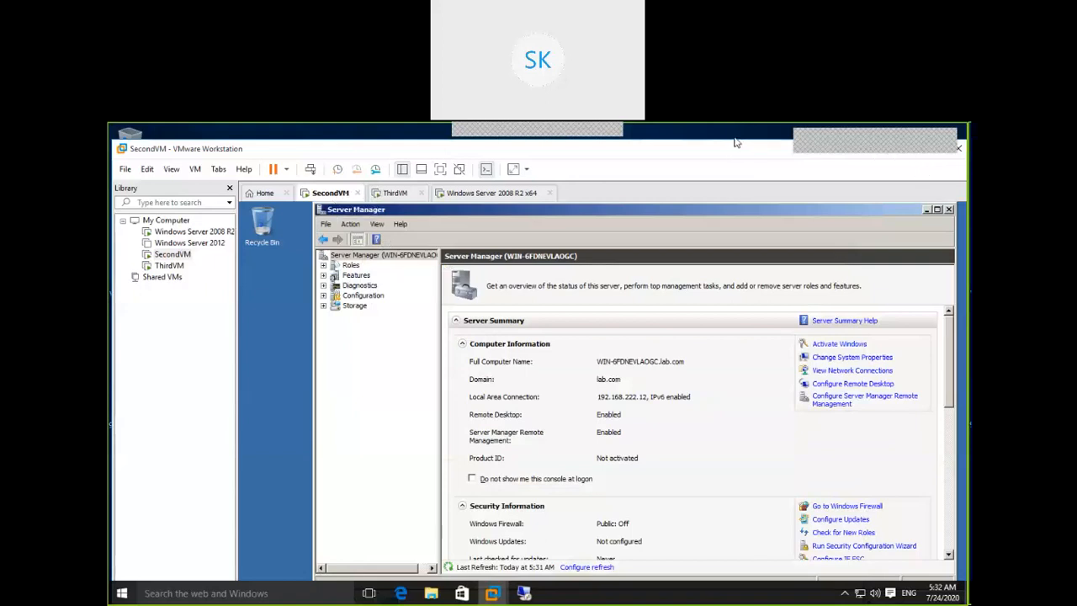
{"action": "left_click_drag", "start_coordinate": [249, 154], "coordinate": [244, 132]}
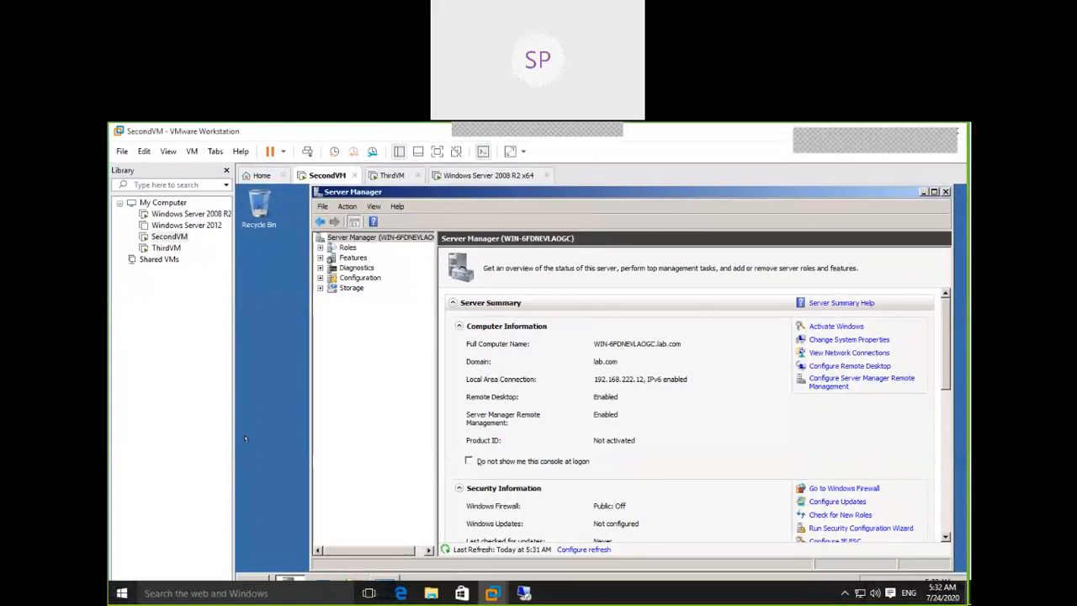
{"action": "left_click", "coordinate": [247, 576]}
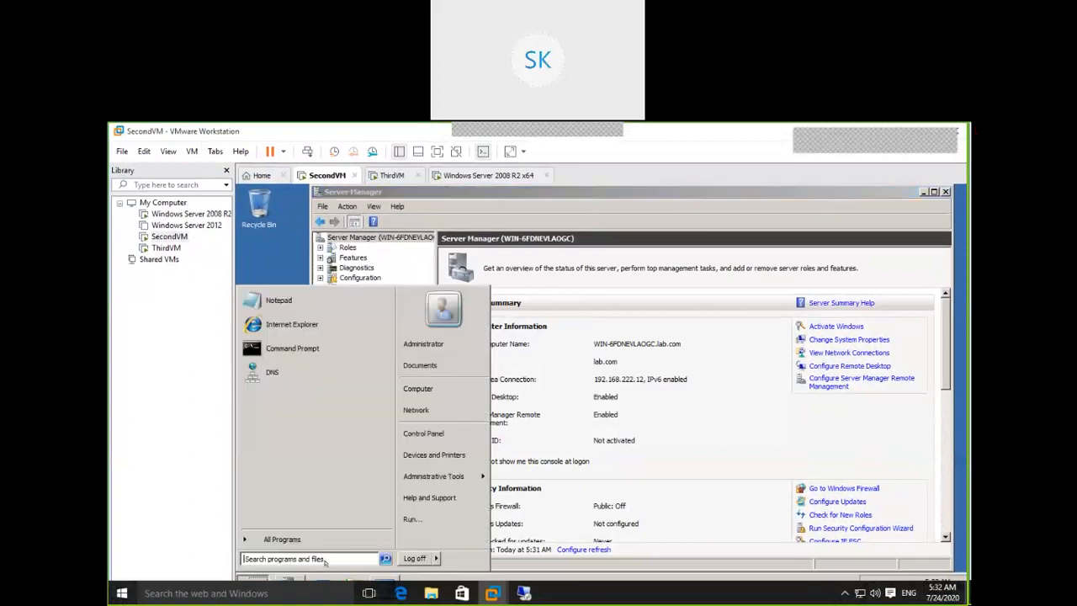
In a new command prompt, run ipconfig, then ipconfig /release and ipconfig /renew.
{"action": "type", "text": "cmd"}
{"action": "key", "text": "Return"}
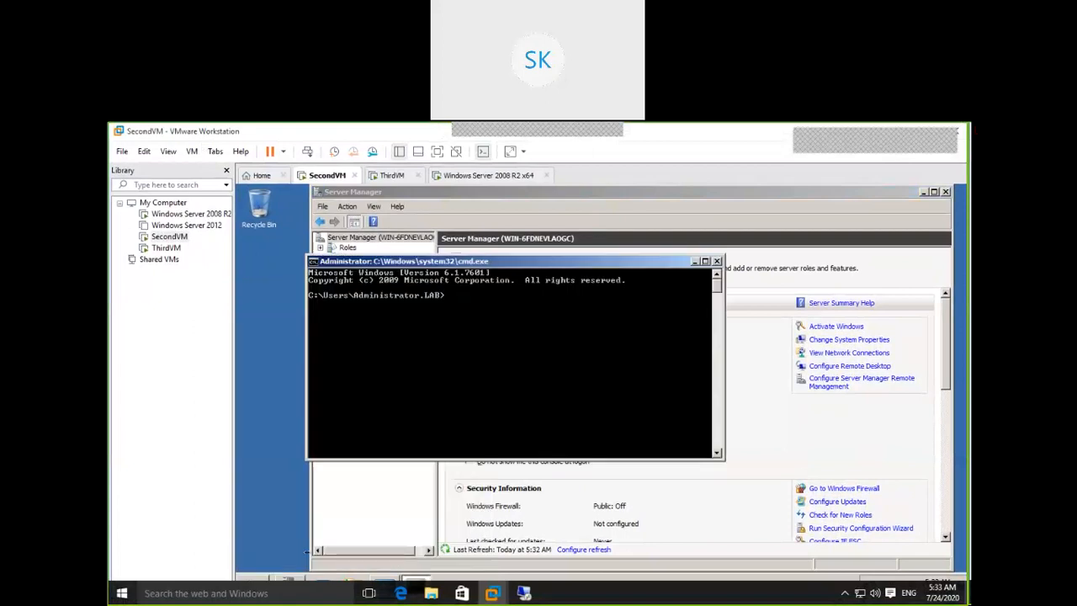
{"action": "type", "text": "ipconfig"}
{"action": "key", "text": "Return"}
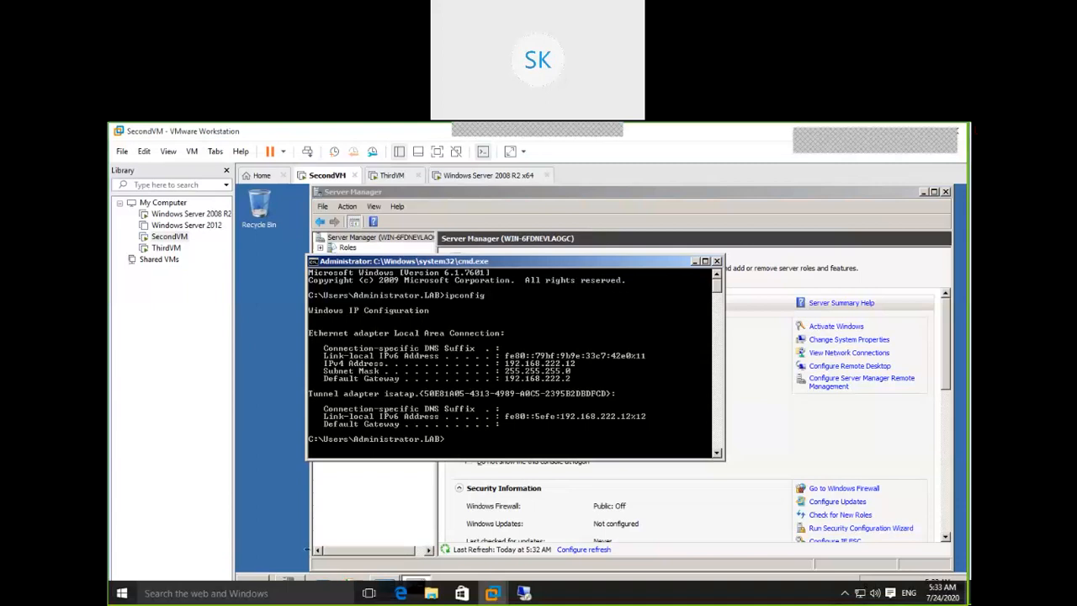
{"action": "key", "text": "Up"}
{"action": "type", "text": "/release"}
{"action": "key", "text": "Return"}
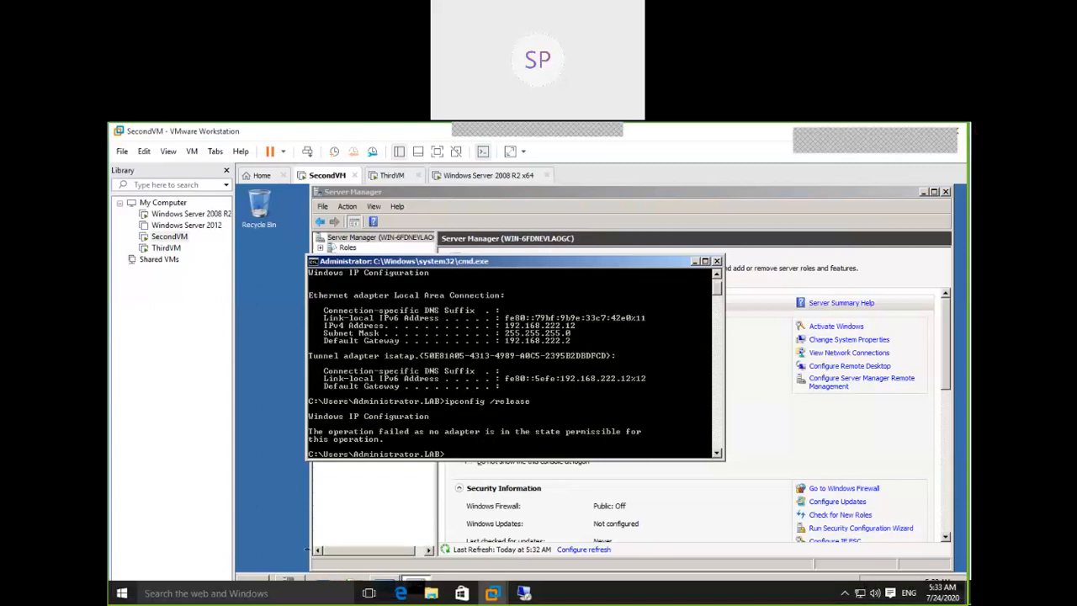
{"action": "type", "text": "ipconfig /renew"}
{"action": "key", "text": "Return"}
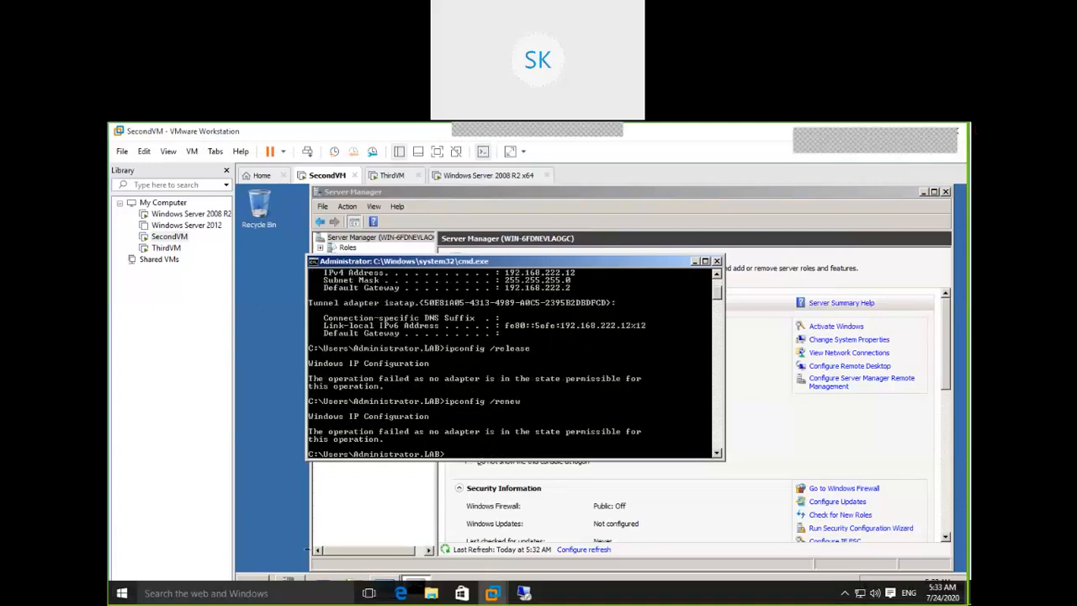
Run ipconfig and ipconfig /all, confirming the address is still 192.168.222.12.
{"action": "key", "text": "Up"}
{"action": "key", "text": "BackSpace"}
{"action": "key", "text": "BackSpace"}
{"action": "key", "text": "BackSpace"}
{"action": "key", "text": "BackSpace"}
{"action": "key", "text": "BackSpace"}
{"action": "key", "text": "BackSpace"}
{"action": "key", "text": "Return"}
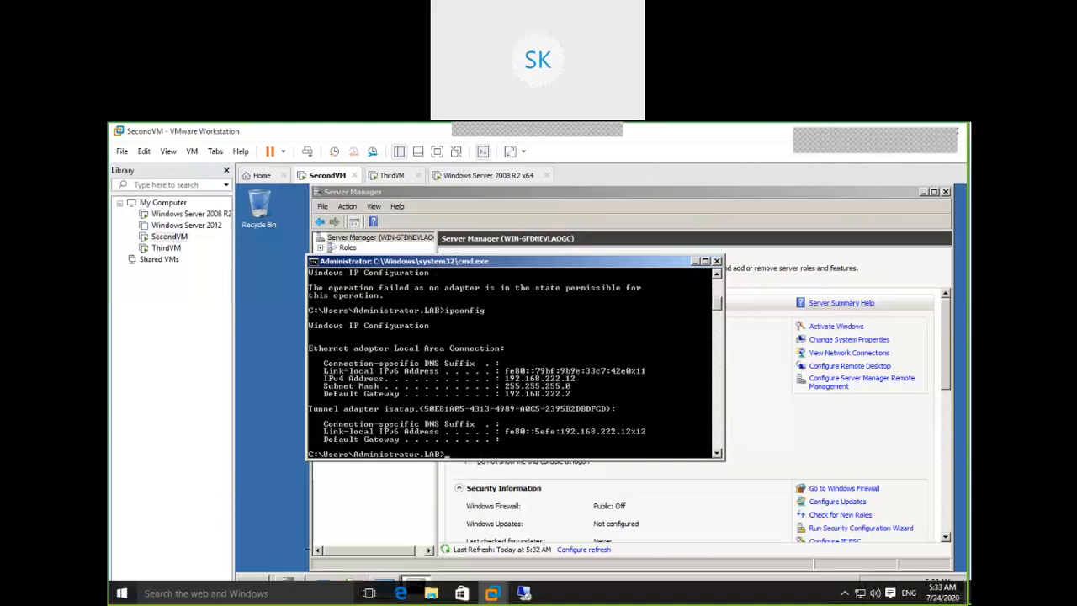
{"action": "type", "text": "ipconfig /all"}
{"action": "key", "text": "Return"}
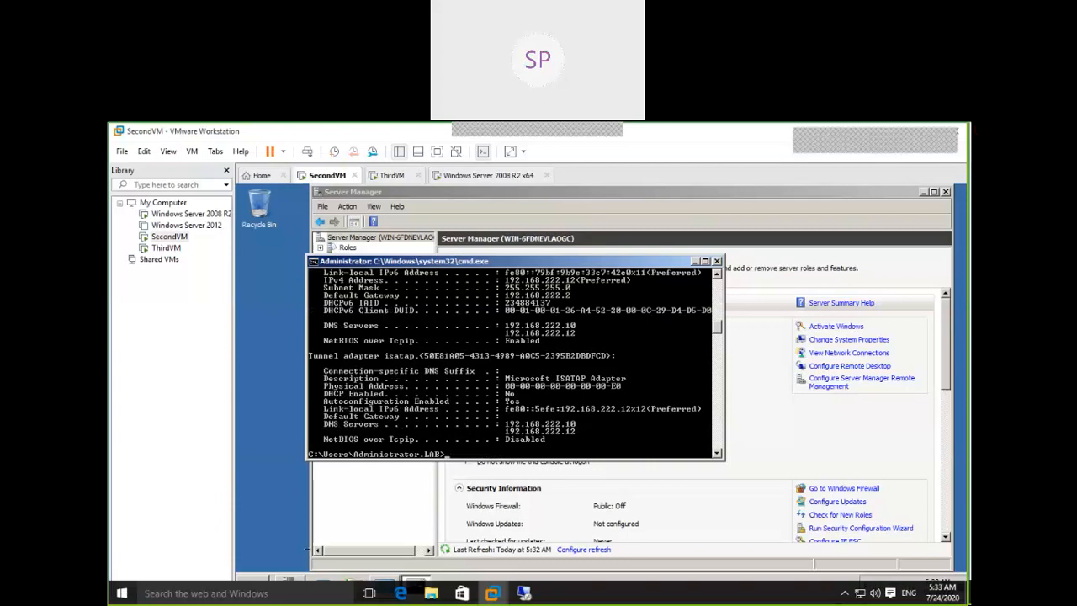
{"action": "left_click_drag", "start_coordinate": [567, 260], "coordinate": [561, 204]}
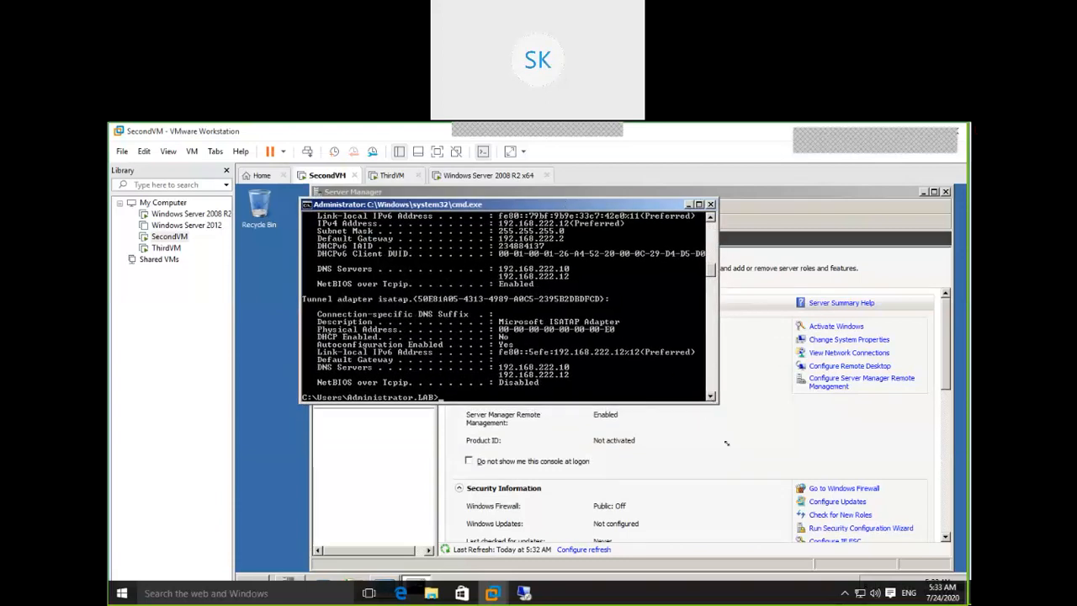
{"action": "left_click_drag", "start_coordinate": [726, 444], "coordinate": [717, 537]}
{"action": "left_click_drag", "start_coordinate": [713, 329], "coordinate": [713, 302]}
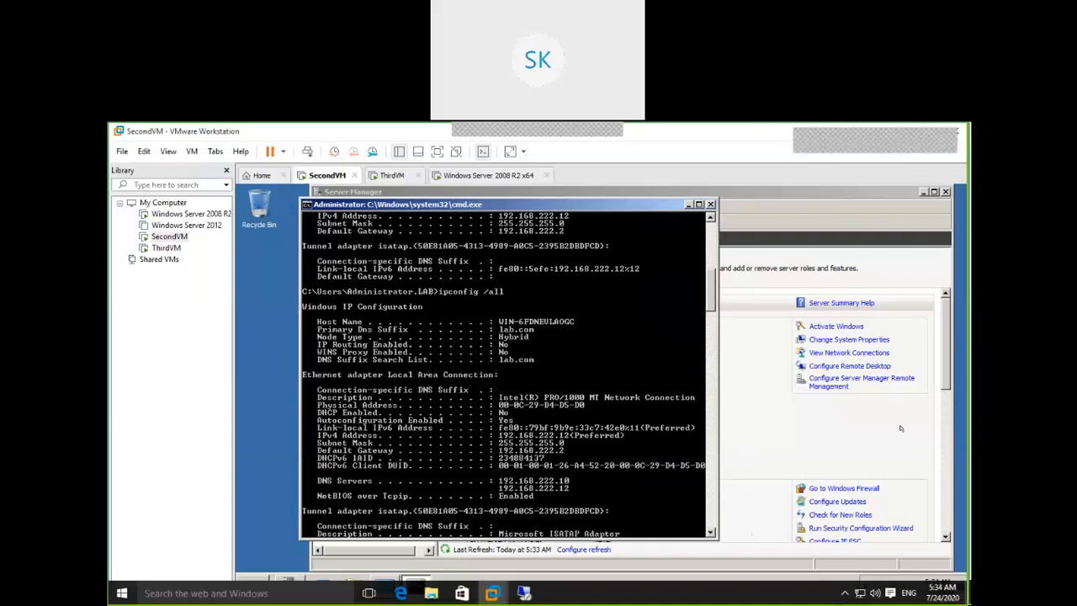
{"action": "left_click", "coordinate": [763, 425]}
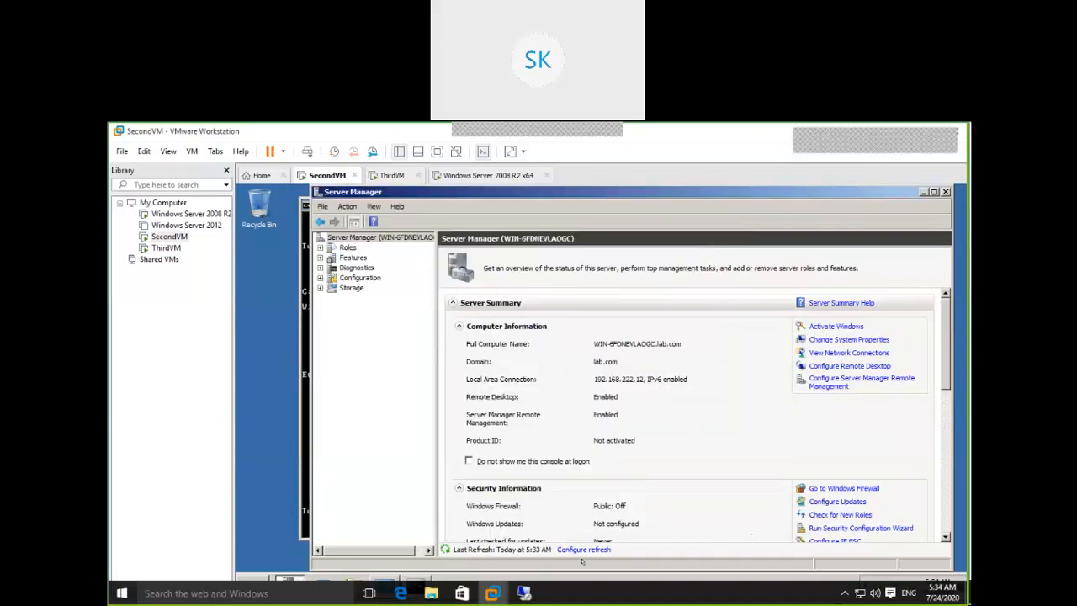
Reopen Local Area Connection's IPv4 properties, confirm the automatic settings, and close Network Connections.
{"action": "left_click", "coordinate": [266, 477]}
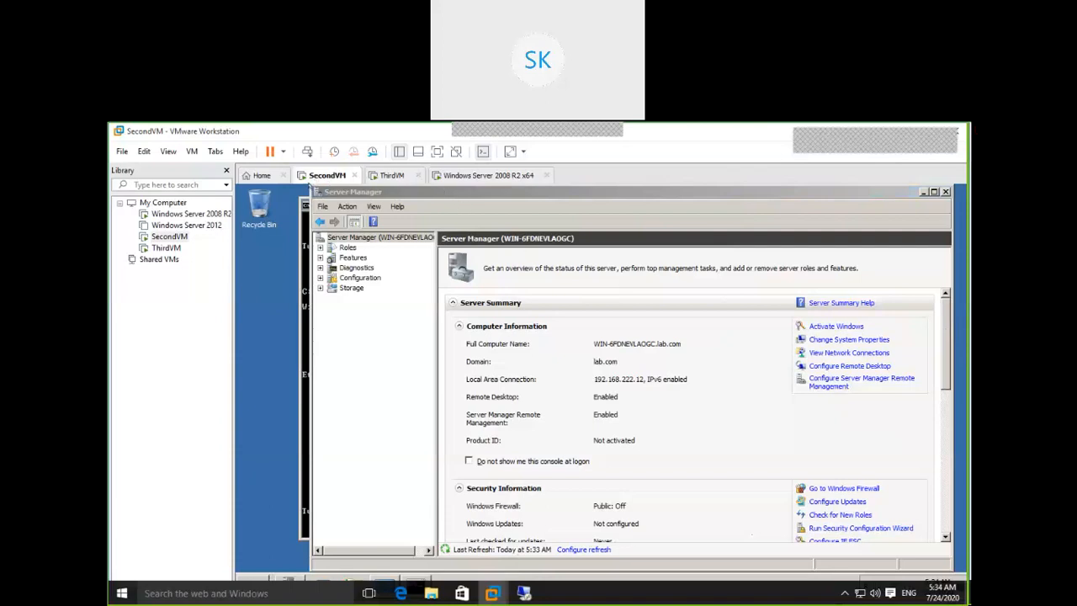
{"action": "left_click_drag", "start_coordinate": [312, 185], "coordinate": [373, 194]}
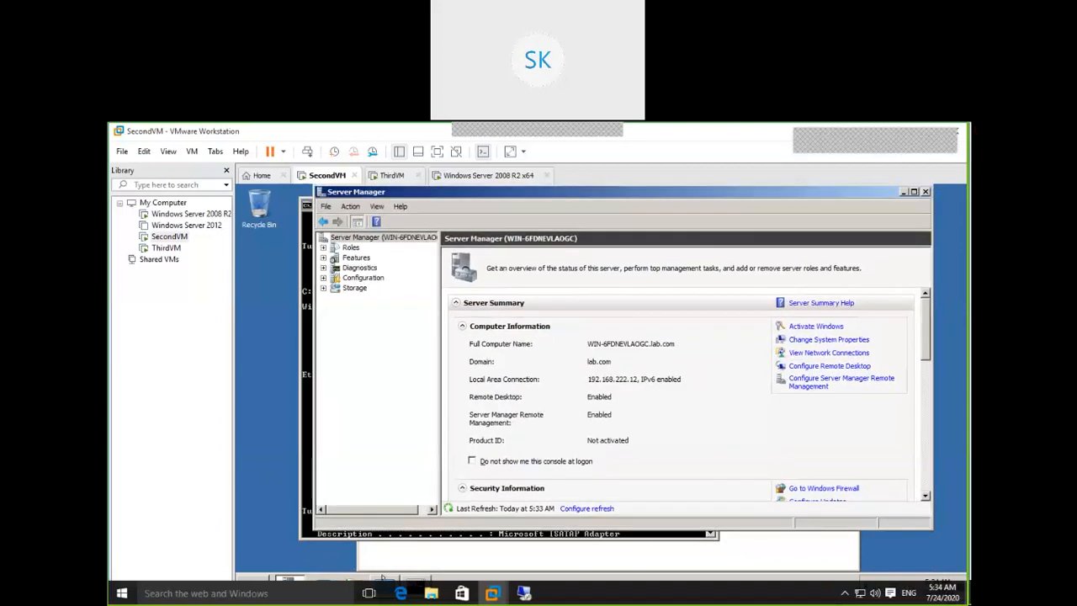
{"action": "left_click", "coordinate": [384, 576]}
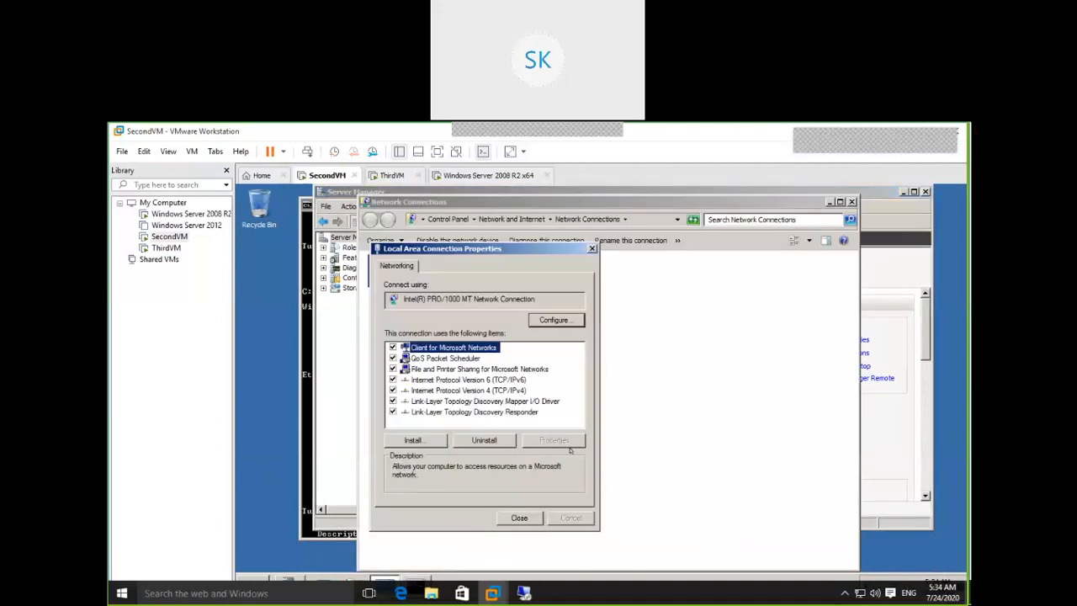
{"action": "left_click", "coordinate": [505, 390]}
{"action": "left_click", "coordinate": [555, 440]}
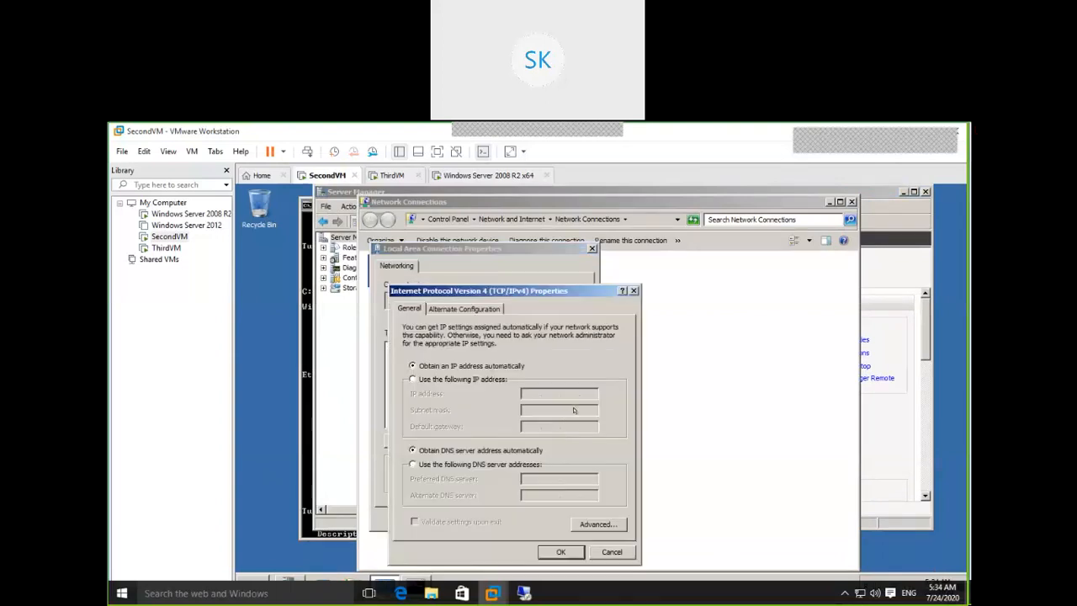
{"action": "left_click", "coordinate": [561, 551]}
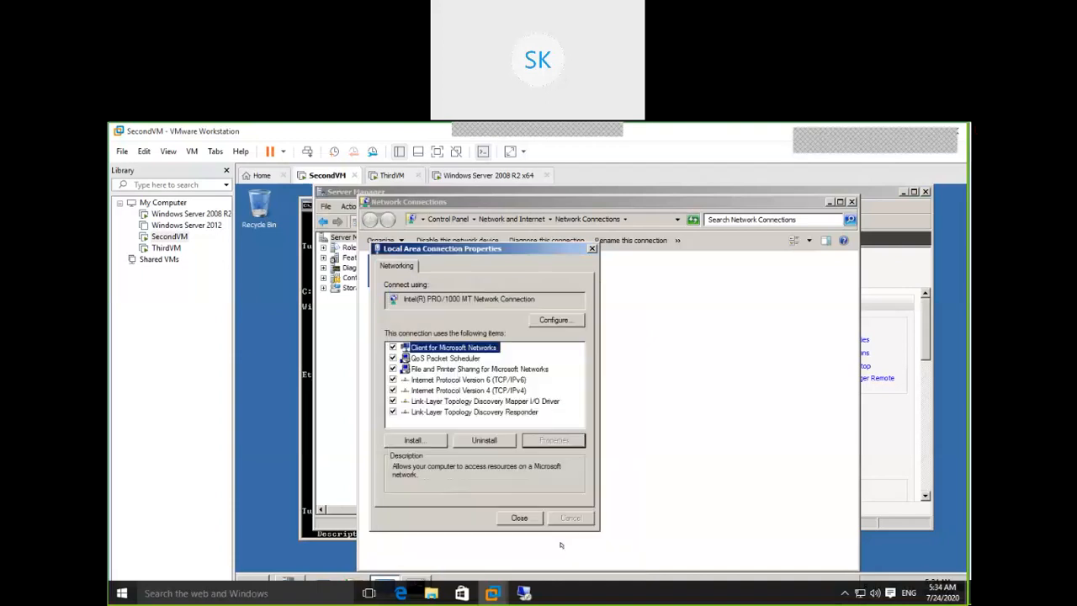
{"action": "left_click", "coordinate": [521, 516]}
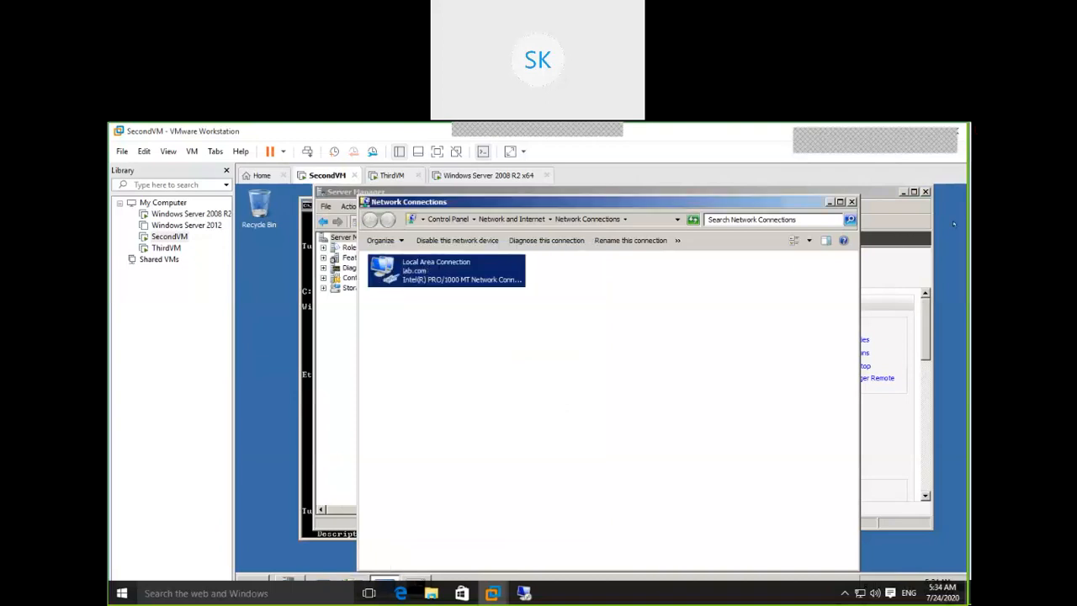
{"action": "left_click", "coordinate": [850, 201]}
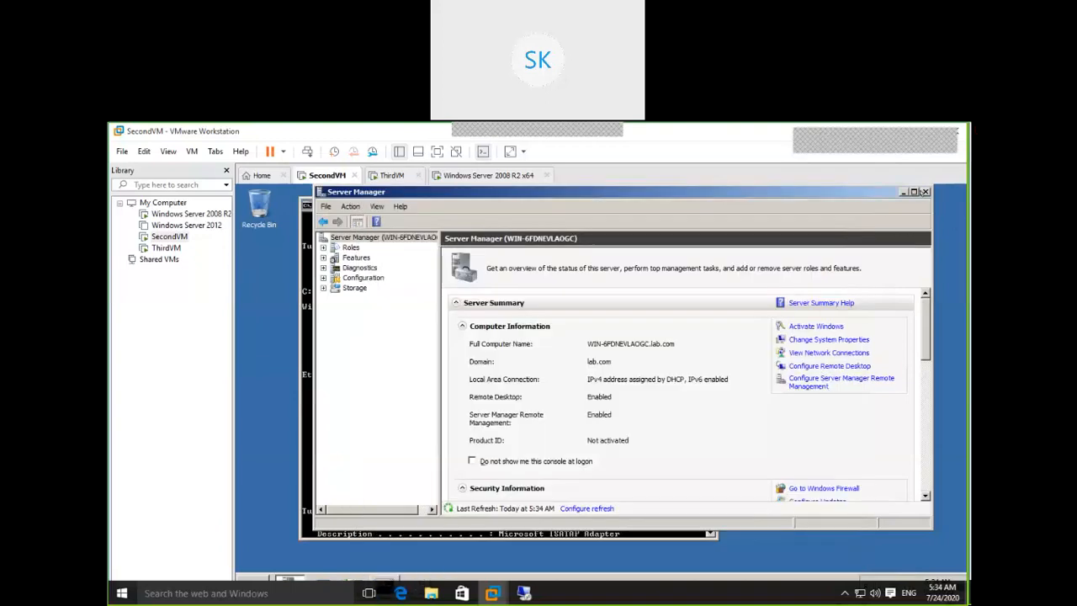
Close the open windows and restart SecondVM from the Start menu with comment 'a'.
{"action": "left_click", "coordinate": [925, 192]}
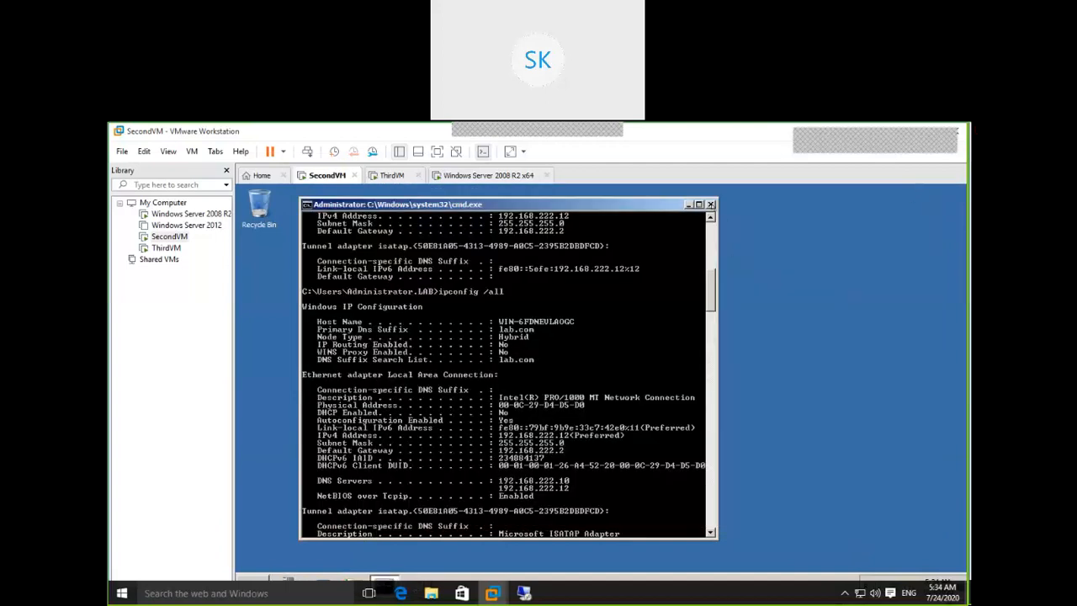
{"action": "left_click", "coordinate": [712, 205]}
{"action": "left_click", "coordinate": [258, 576]}
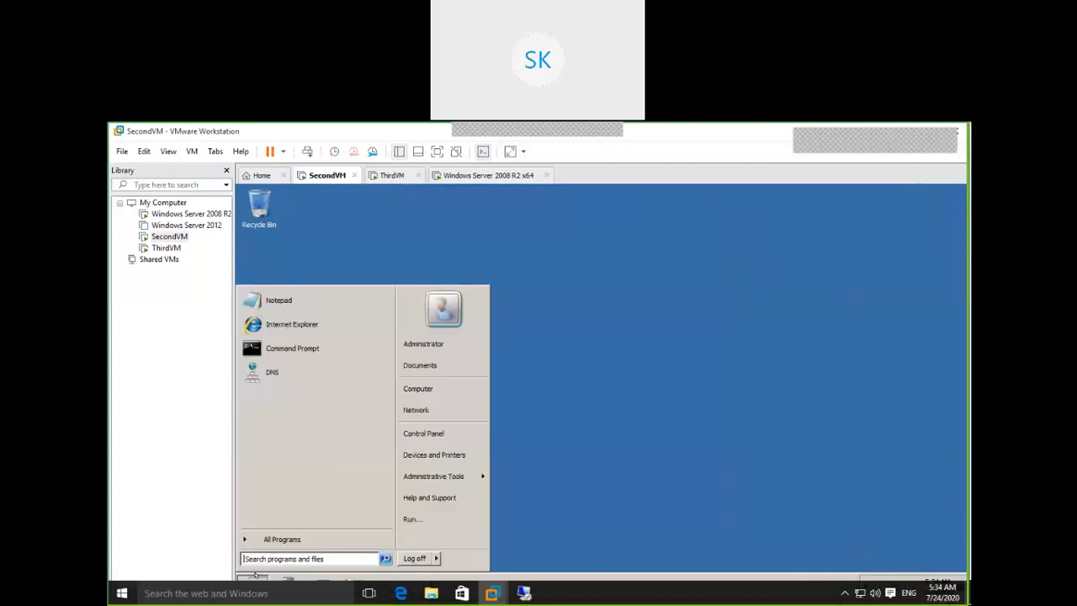
{"action": "left_click", "coordinate": [433, 558]}
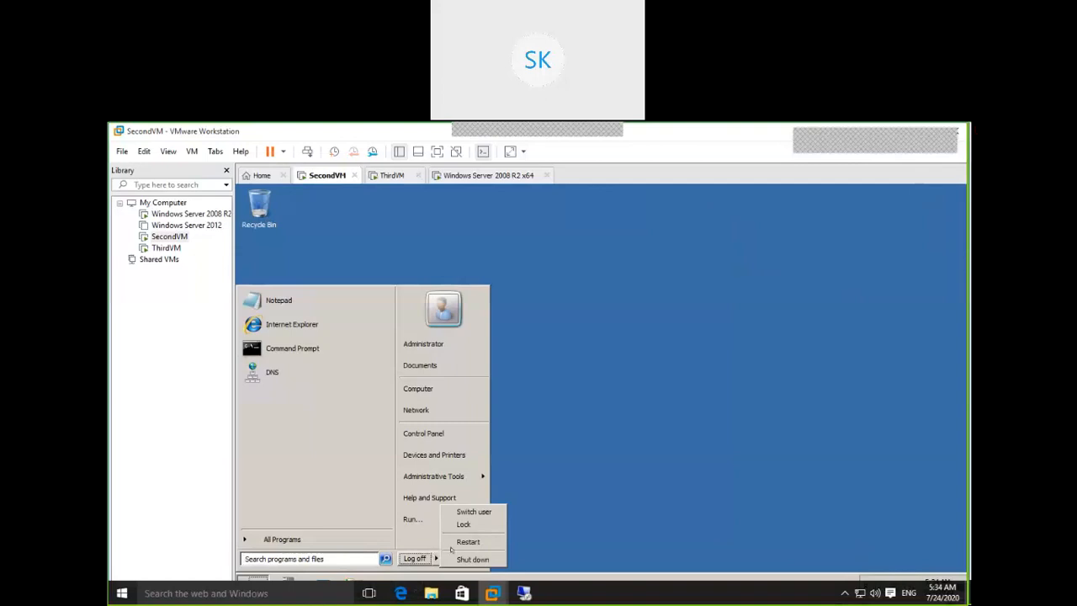
{"action": "left_click", "coordinate": [467, 542]}
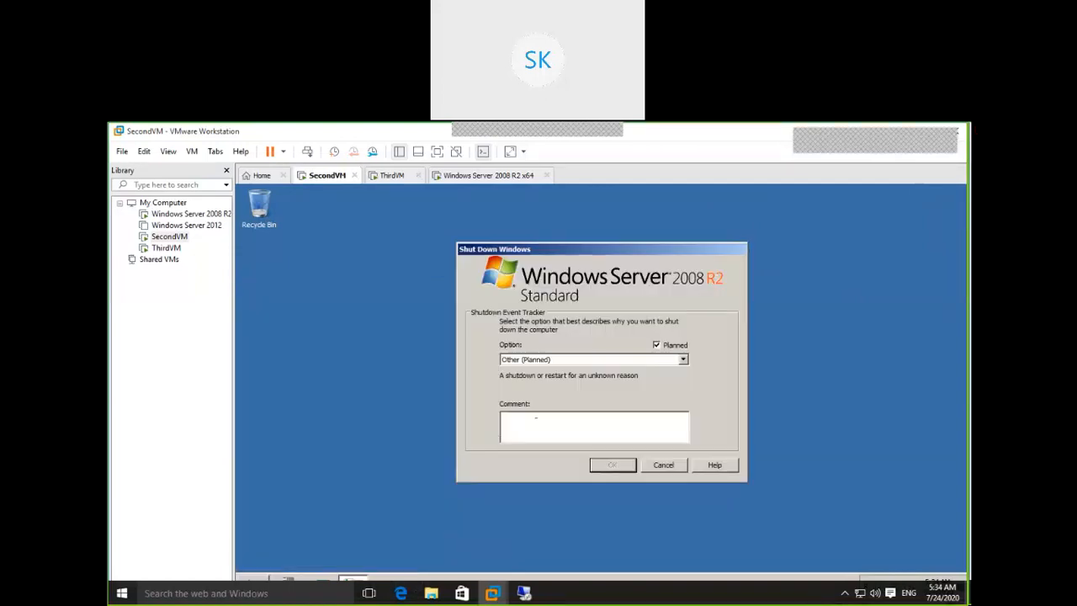
{"action": "type", "text": "a"}
{"action": "left_click", "coordinate": [614, 467]}
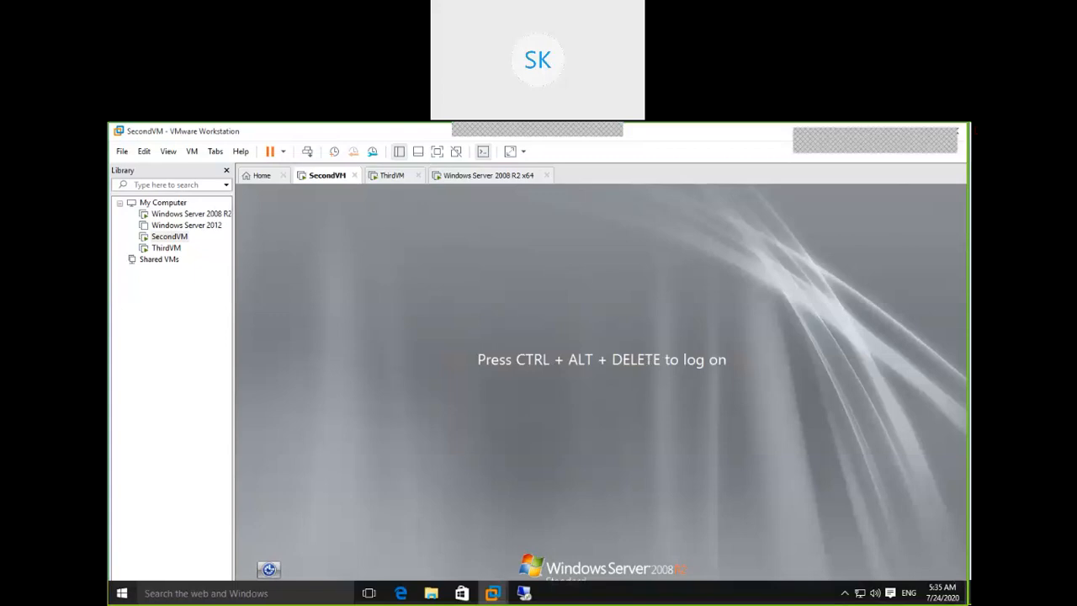
Send Ctrl+Alt+Del to SecondVM and log on with the domain administrator password.
{"action": "left_click", "coordinate": [307, 152]}
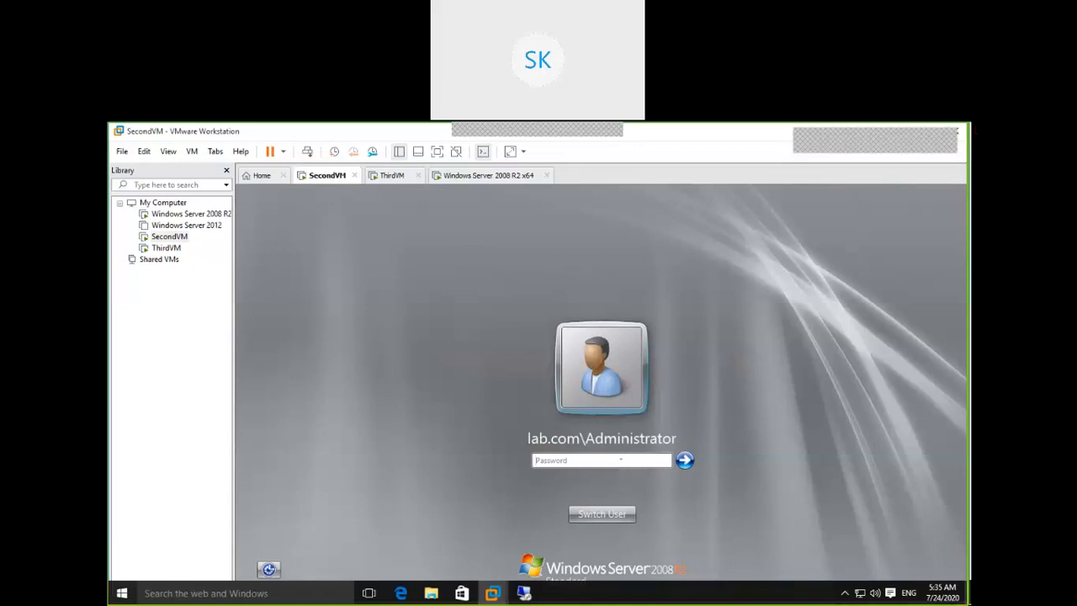
{"action": "type", "text": "•••••••••"}
{"action": "key", "text": "Return"}
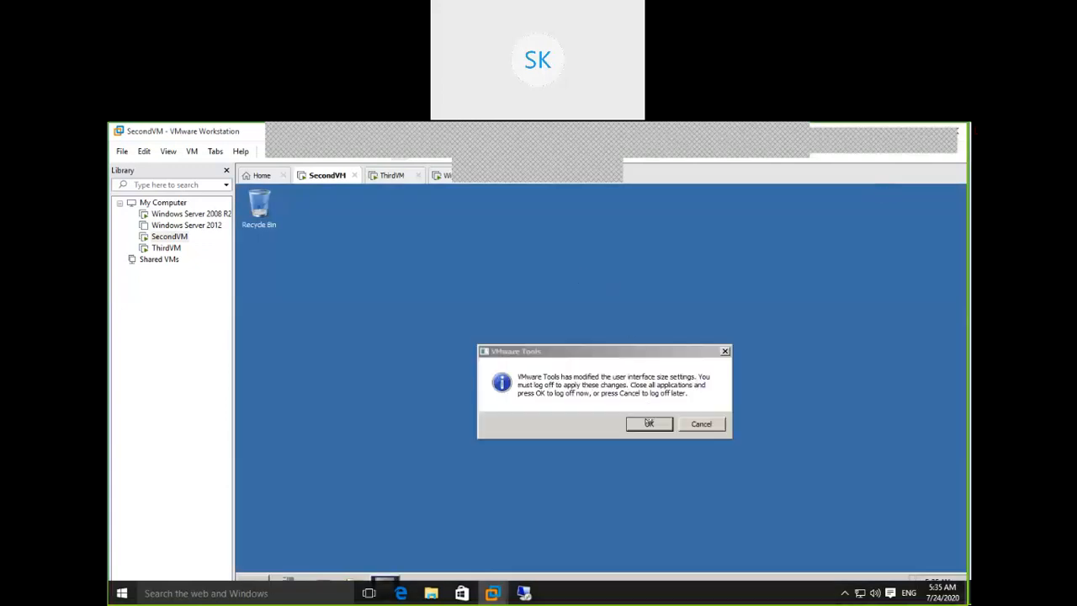
Accept the VMware Tools log-off and maximize the VMware Workstation window on SecondVM.
{"action": "left_click", "coordinate": [648, 422]}
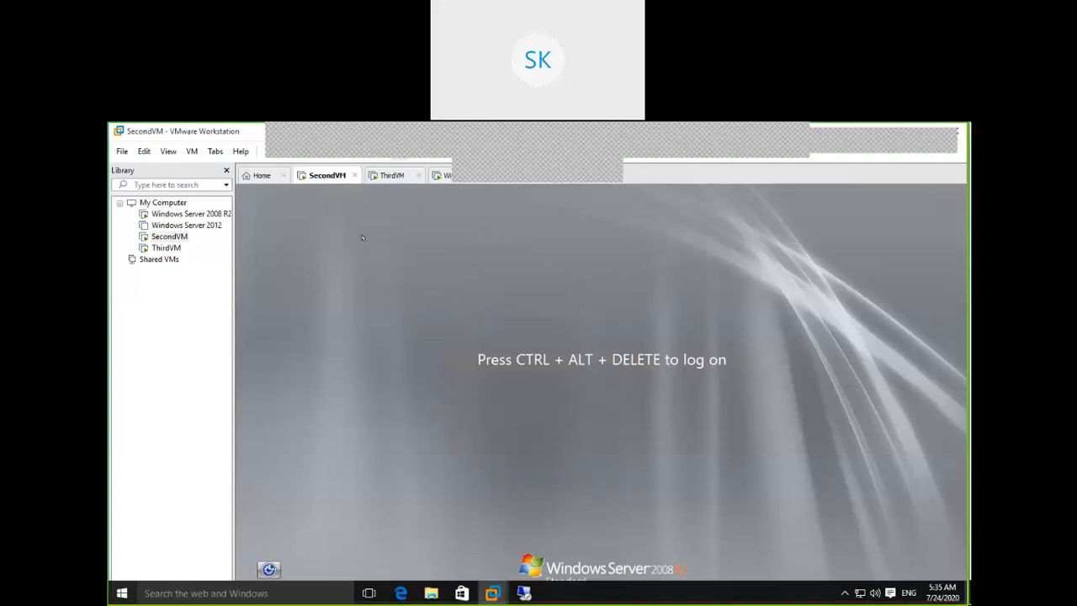
{"action": "left_click", "coordinate": [393, 176]}
{"action": "left_click", "coordinate": [330, 177]}
{"action": "double_click", "coordinate": [243, 133]}
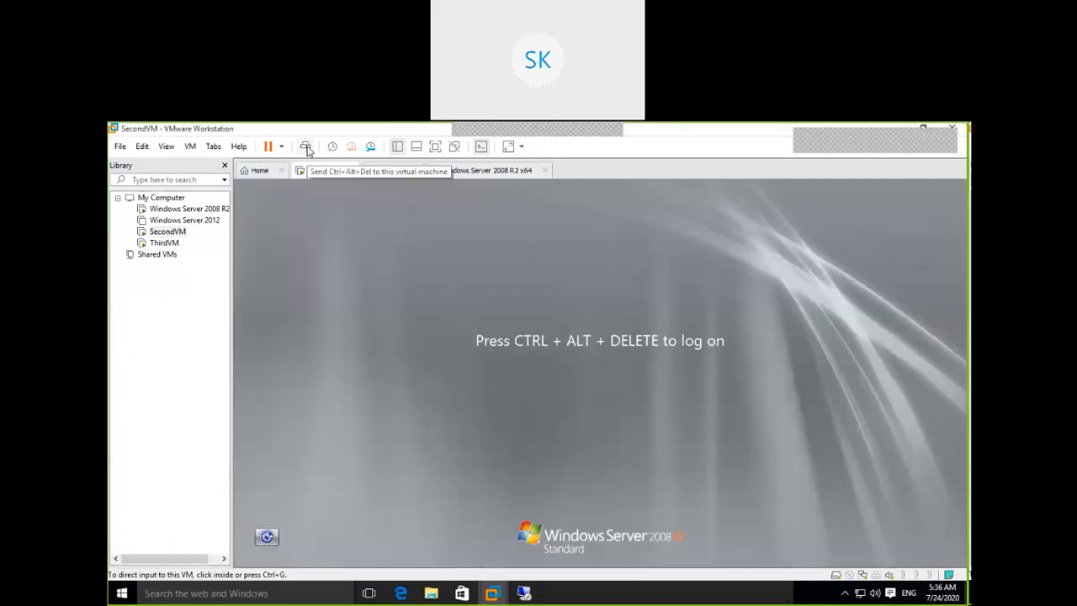
Log back on as domain administrator and close Initial Configuration Tasks.
{"action": "left_click", "coordinate": [307, 147]}
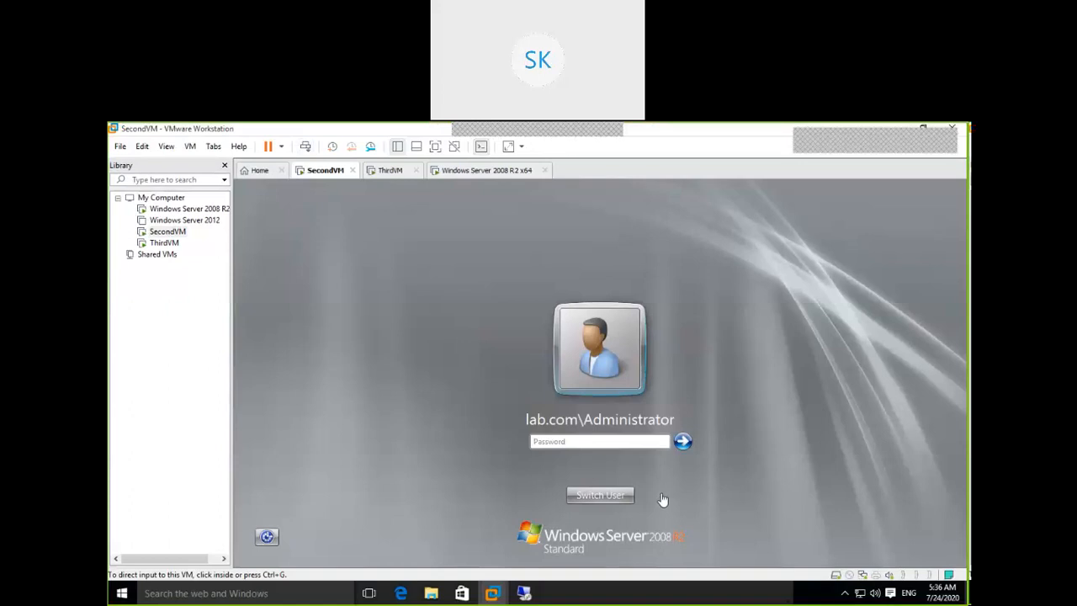
{"action": "left_click", "coordinate": [578, 438]}
{"action": "type", "text": "••••••••••"}
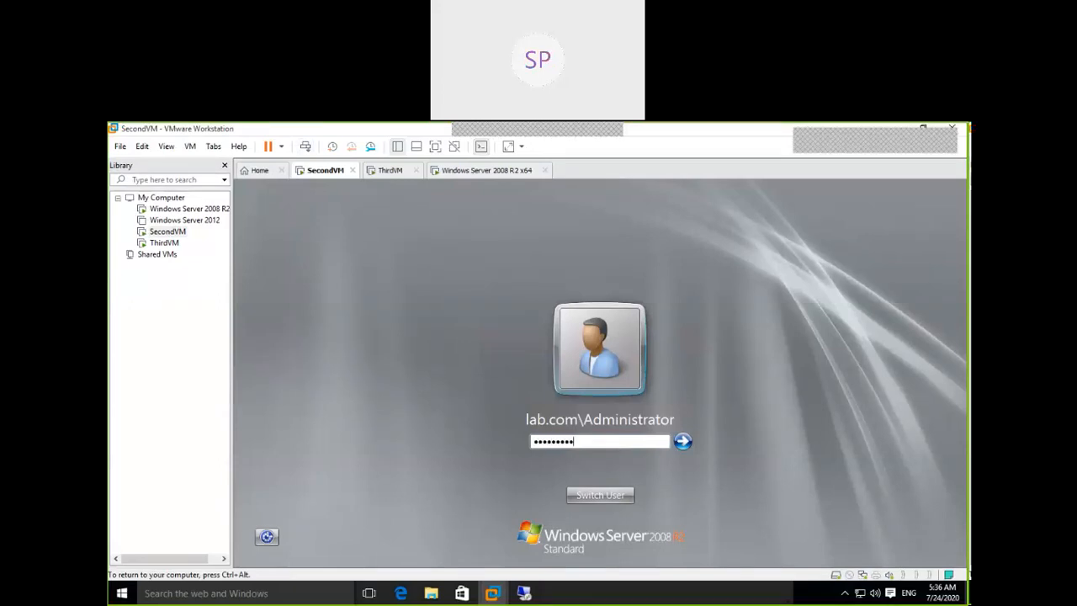
{"action": "key", "text": "Return"}
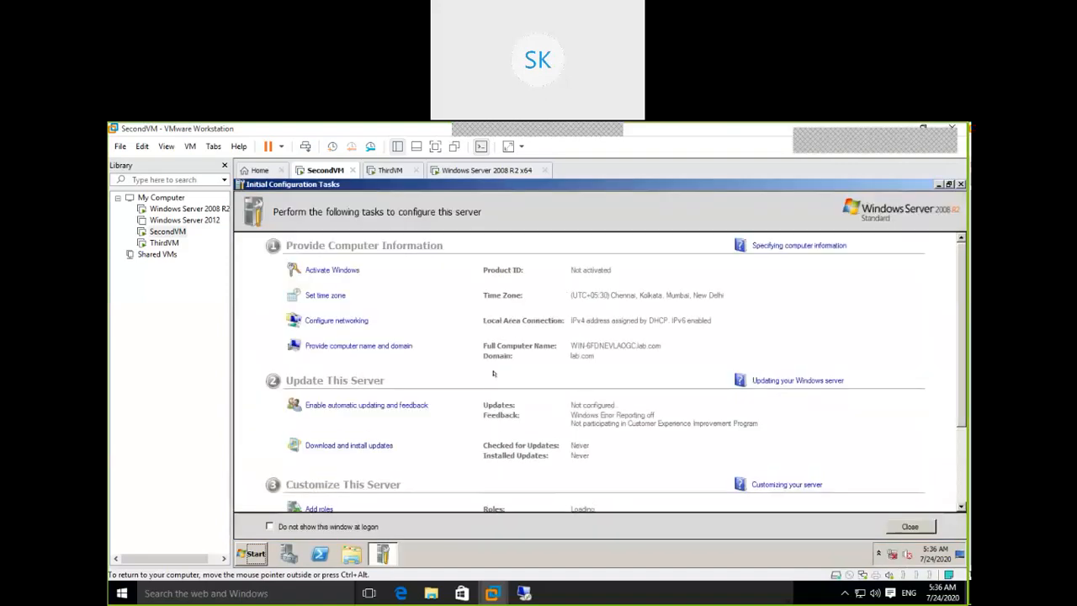
{"action": "left_click", "coordinate": [960, 184]}
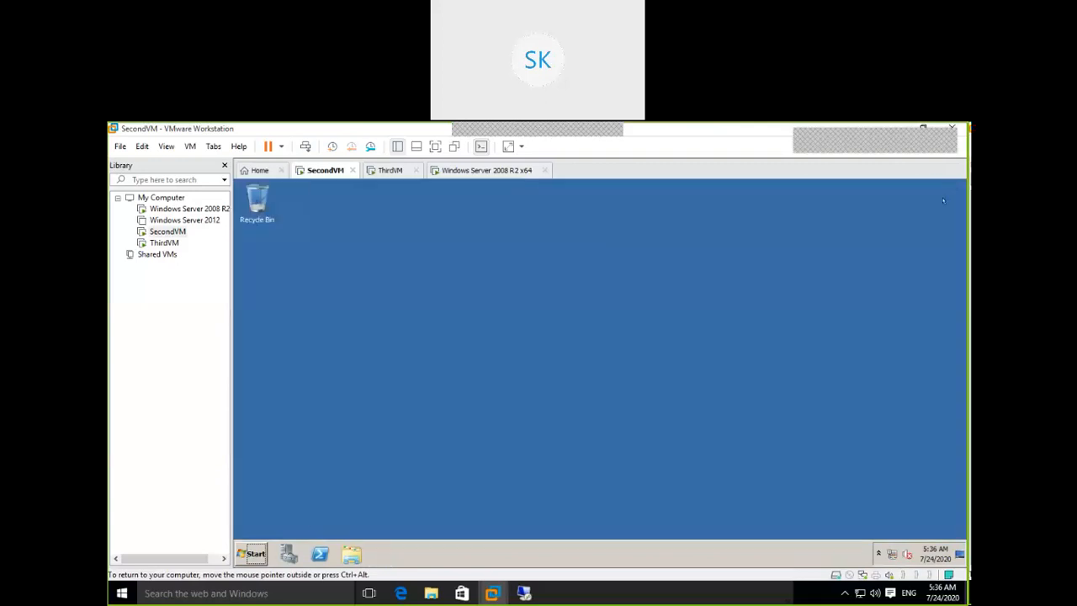
Run ipconfig and ipconfig /all in a new command prompt, showing DHCP address 192.168.222.50.
{"action": "left_click", "coordinate": [244, 552]}
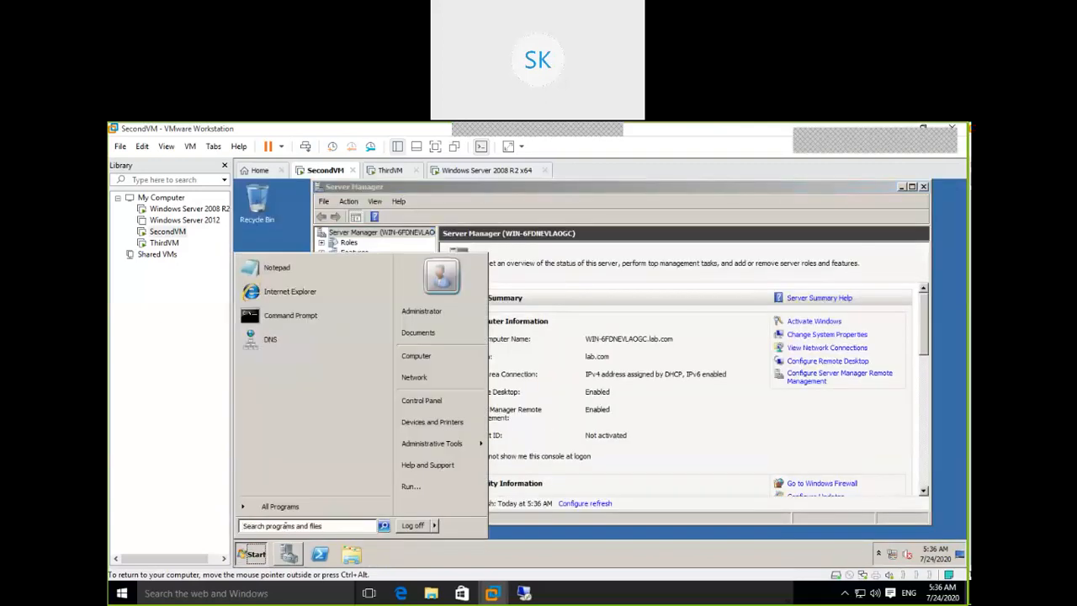
{"action": "type", "text": "cmd"}
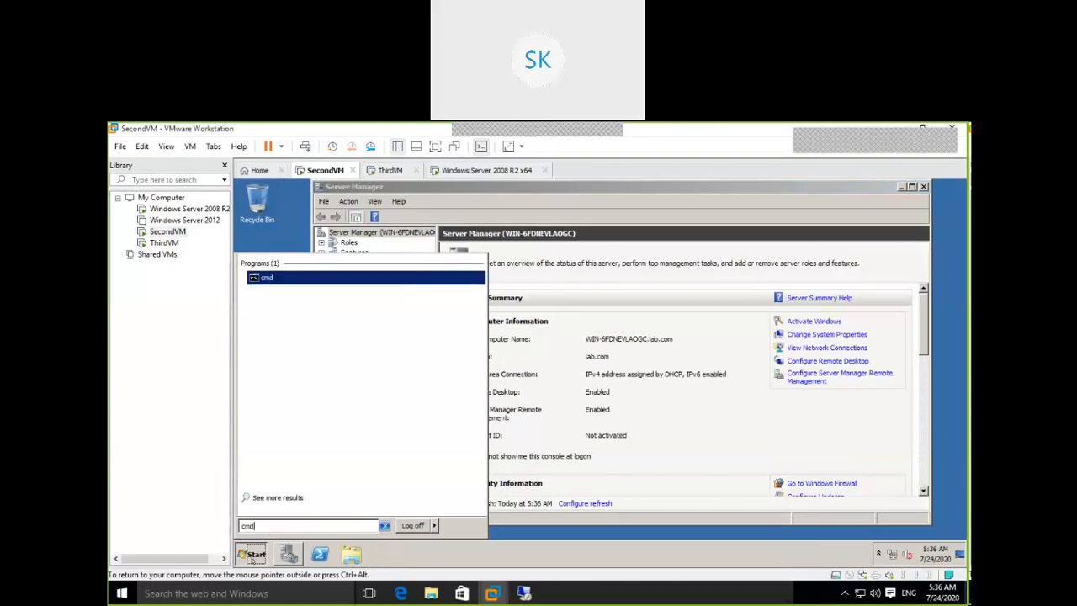
{"action": "key", "text": "Return"}
{"action": "type", "text": "ipc"}
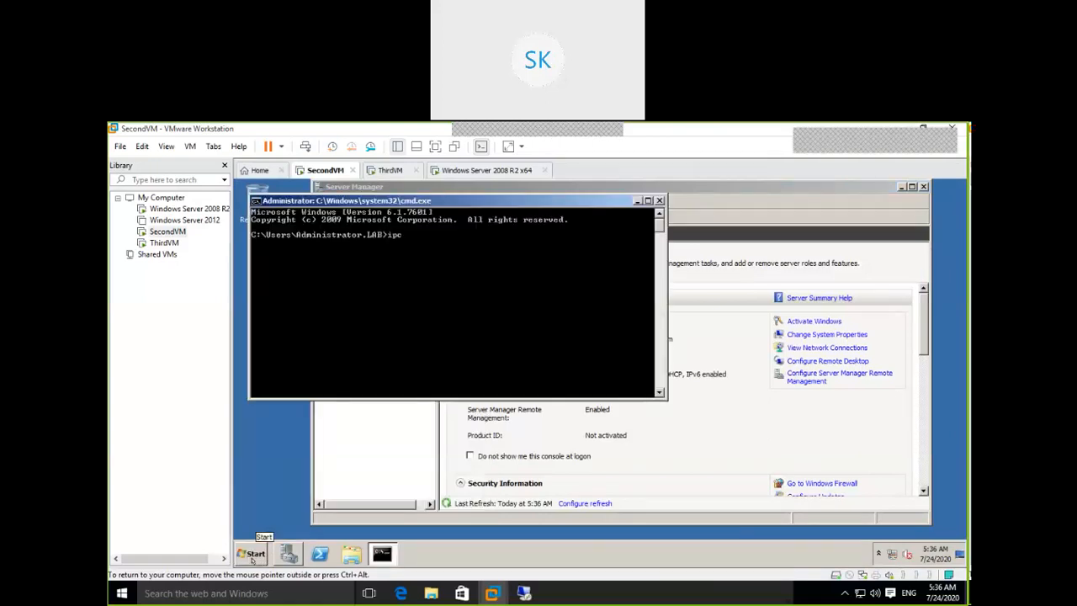
{"action": "type", "text": "onfig"}
{"action": "key", "text": "Return"}
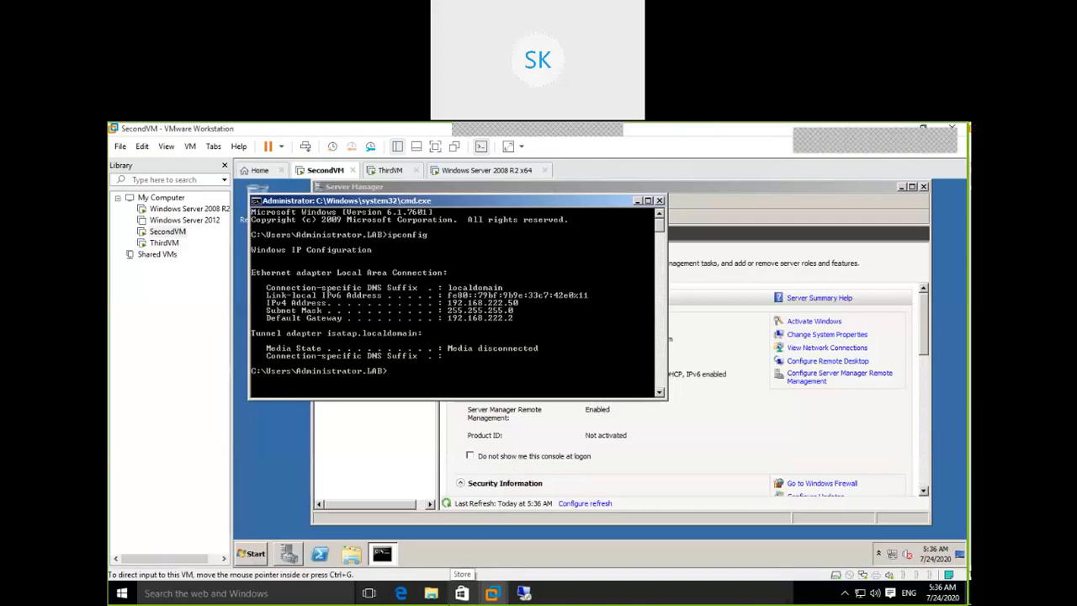
{"action": "left_click", "coordinate": [516, 360]}
{"action": "type", "text": "ipconfig /all"}
{"action": "key", "text": "Return"}
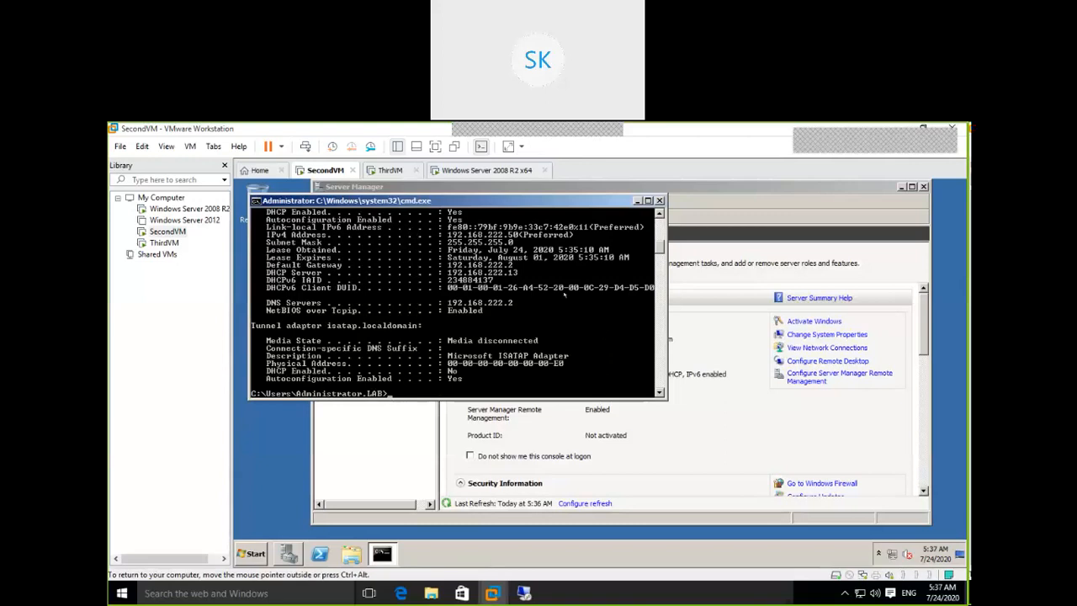
Log on to ThirdVM as the domain administrator with the account password.
{"action": "left_click", "coordinate": [403, 178]}
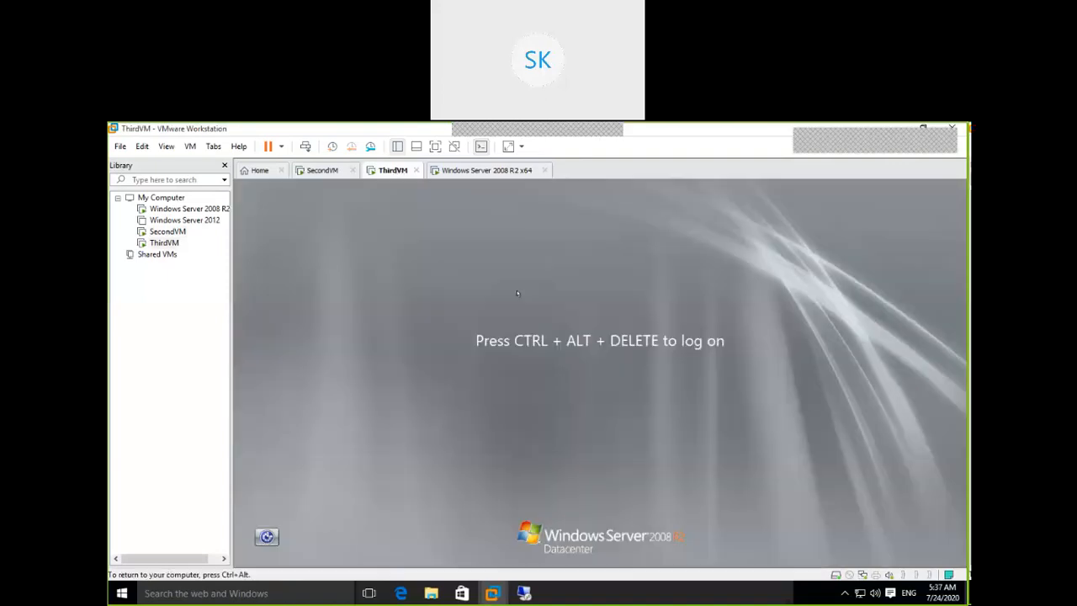
{"action": "left_click", "coordinate": [304, 147]}
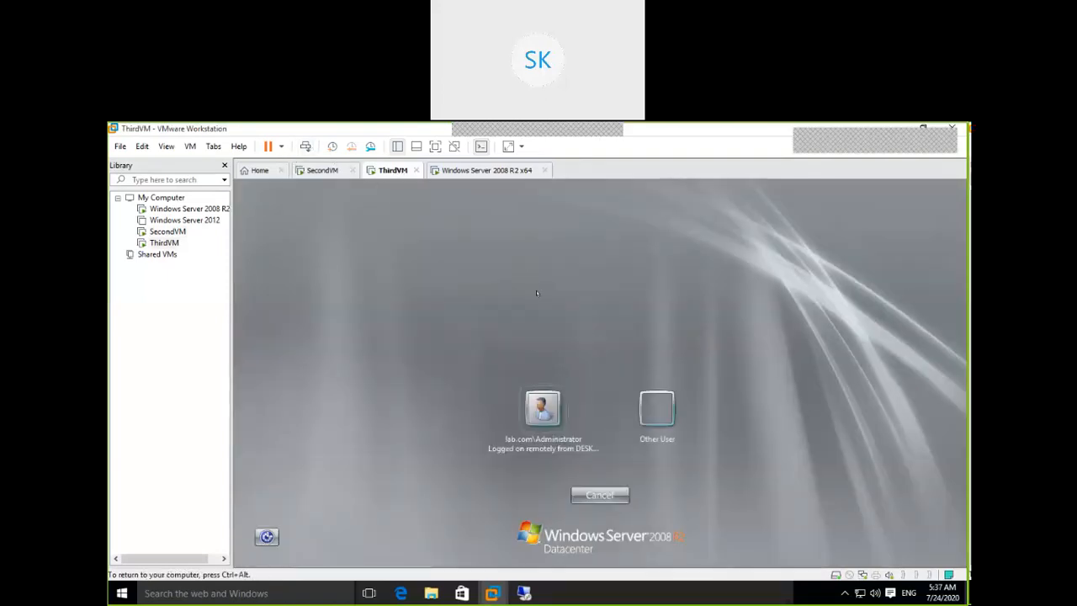
{"action": "left_click", "coordinate": [551, 407]}
{"action": "type", "text": "P@ssw0"}
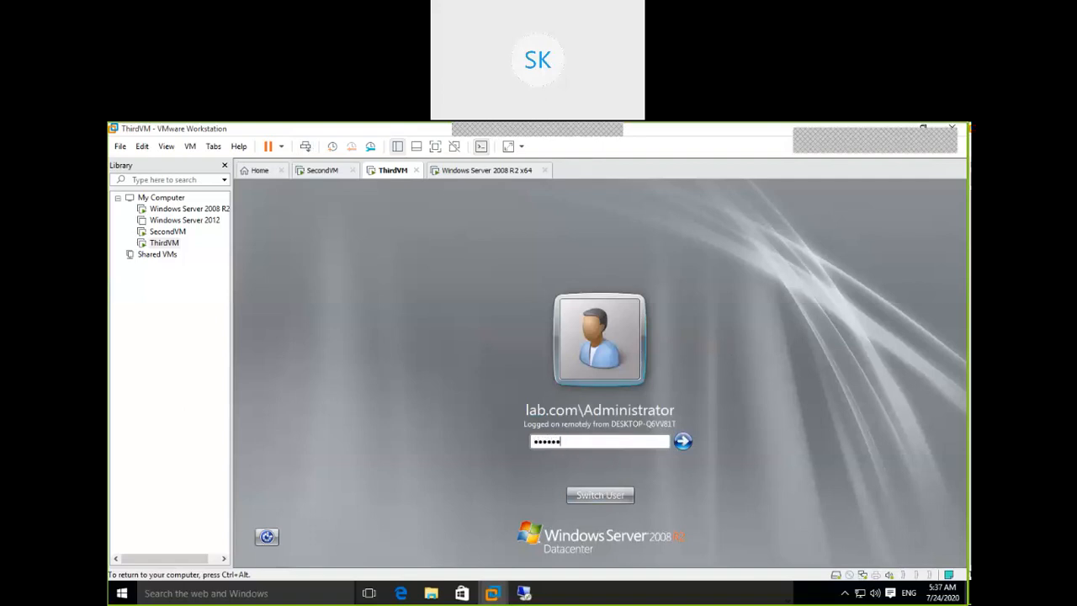
{"action": "type", "text": "rd12"}
{"action": "key", "text": "Return"}
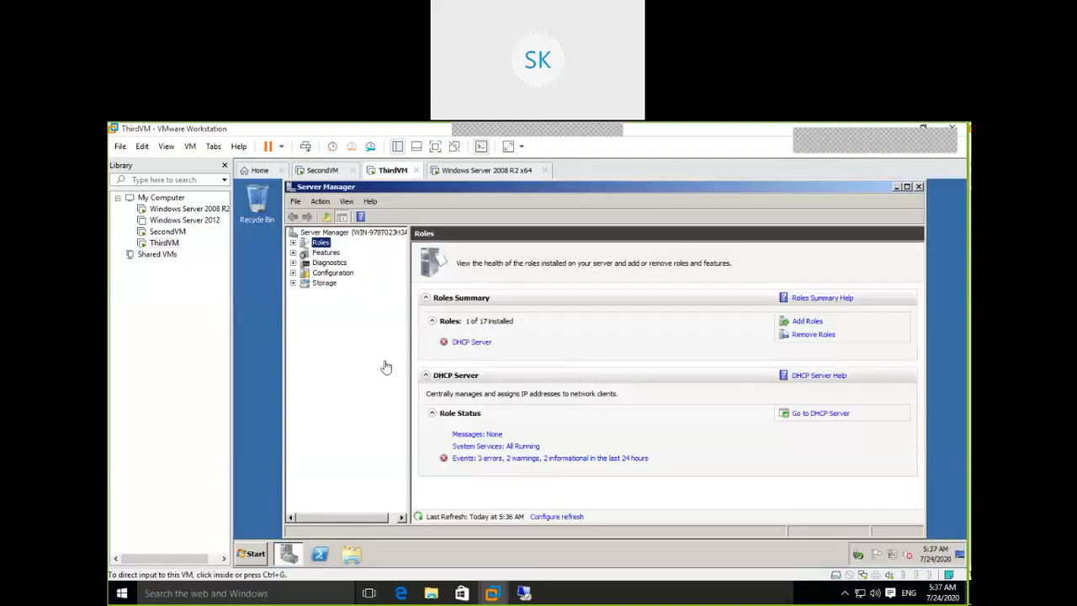
Launch the DHCP console from Administrative Tools in ThirdVM's Start menu.
{"action": "left_click", "coordinate": [244, 553]}
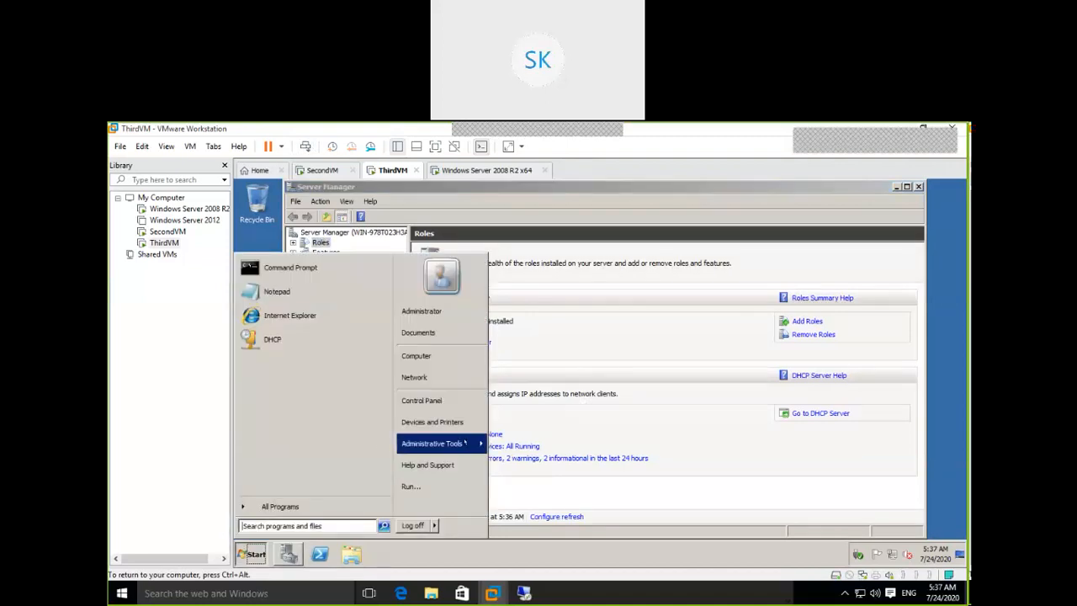
{"action": "mouse_move", "coordinate": [465, 443]}
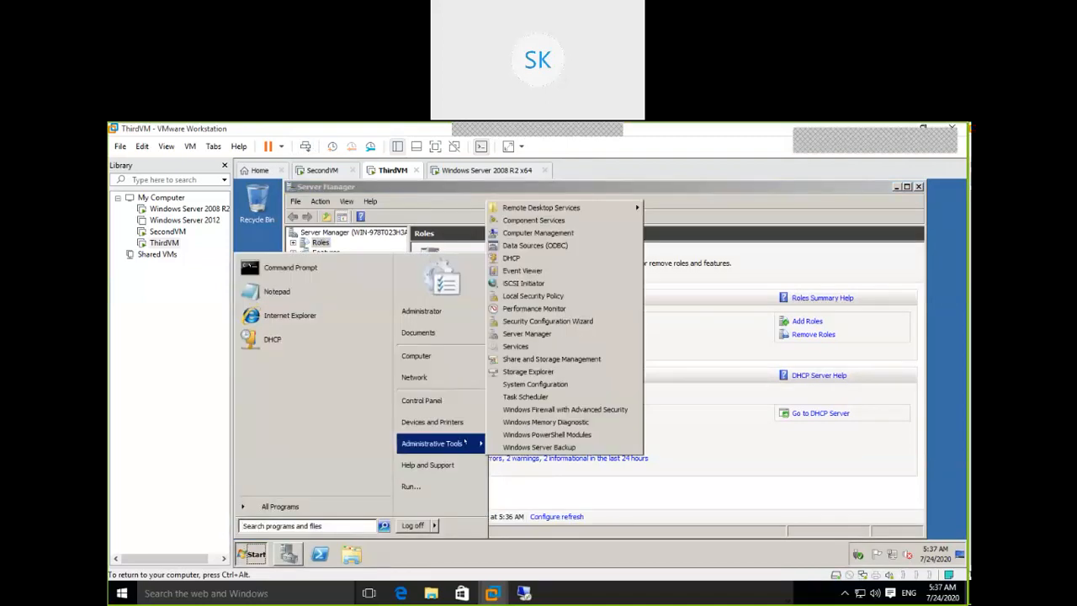
{"action": "left_click", "coordinate": [520, 259]}
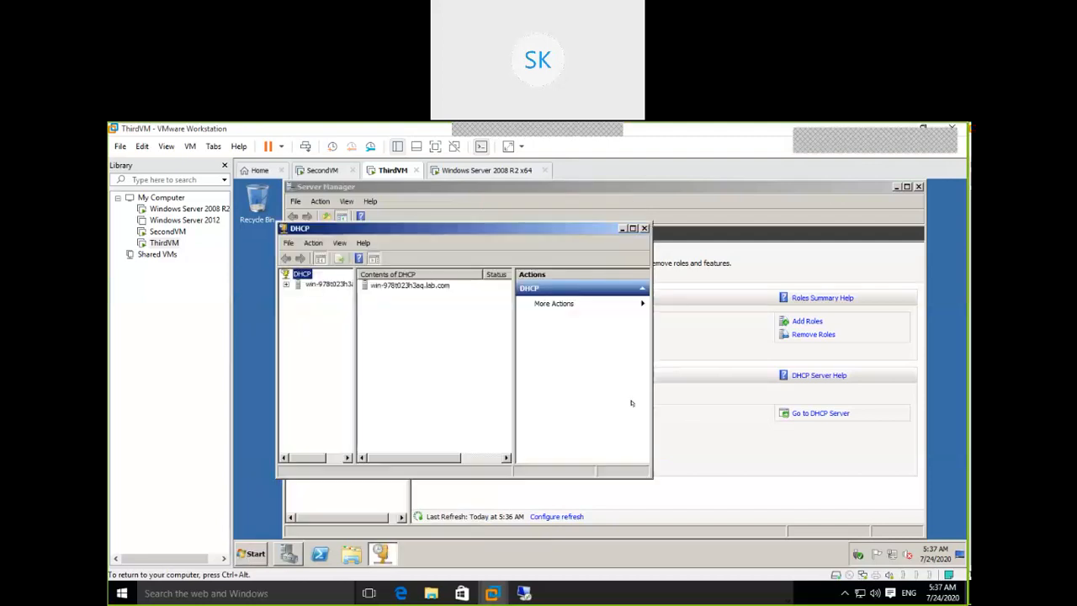
Expand the server, IPv4 and both scopes, widen the tree, and show 192.168.10.0's Address Pool.
{"action": "left_click", "coordinate": [286, 284]}
{"action": "left_click", "coordinate": [297, 294]}
{"action": "left_click_drag", "start_coordinate": [357, 324], "coordinate": [429, 327]}
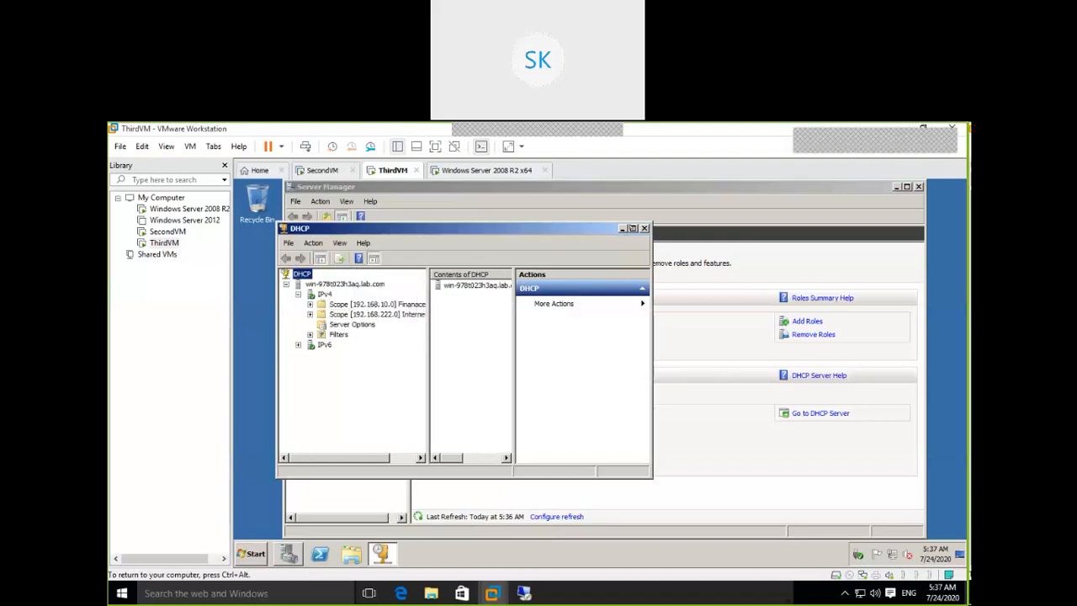
{"action": "left_click", "coordinate": [632, 228]}
{"action": "left_click_drag", "start_coordinate": [386, 304], "coordinate": [427, 307]}
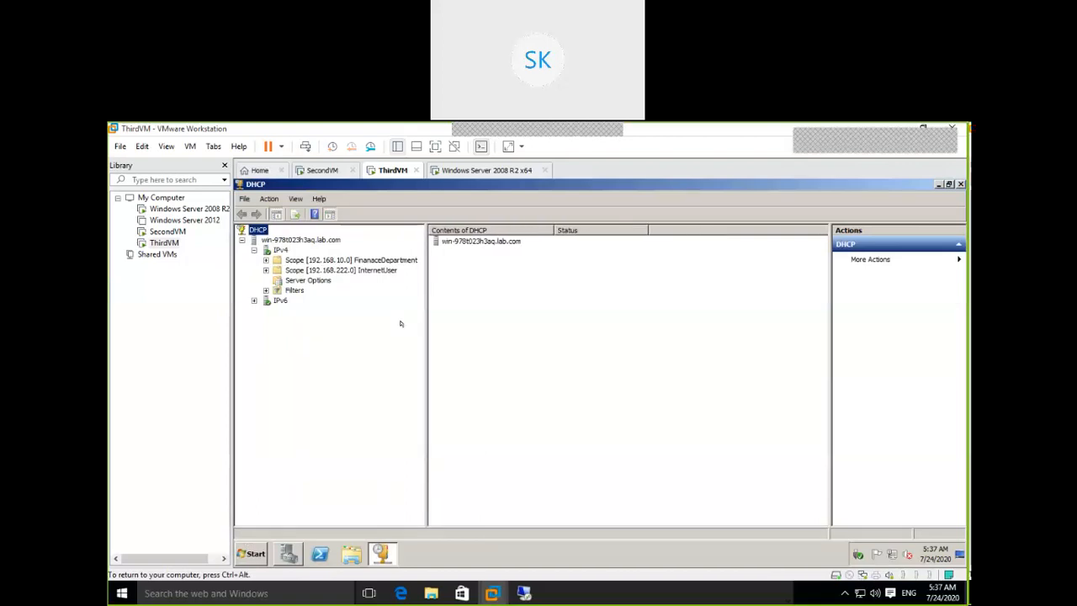
{"action": "double_click", "coordinate": [325, 271]}
{"action": "double_click", "coordinate": [324, 260]}
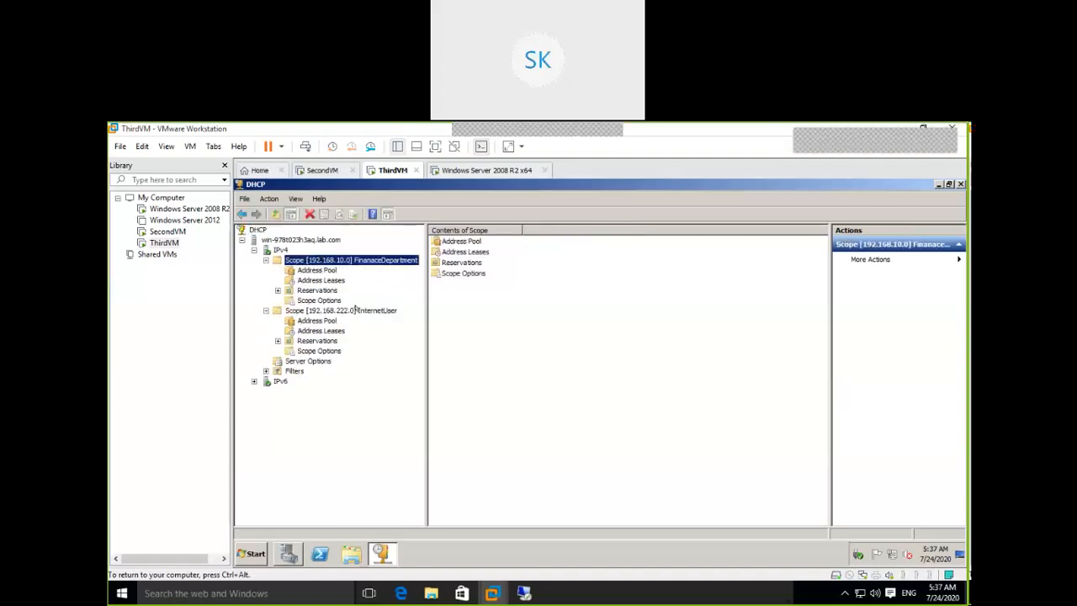
{"action": "left_click", "coordinate": [318, 270]}
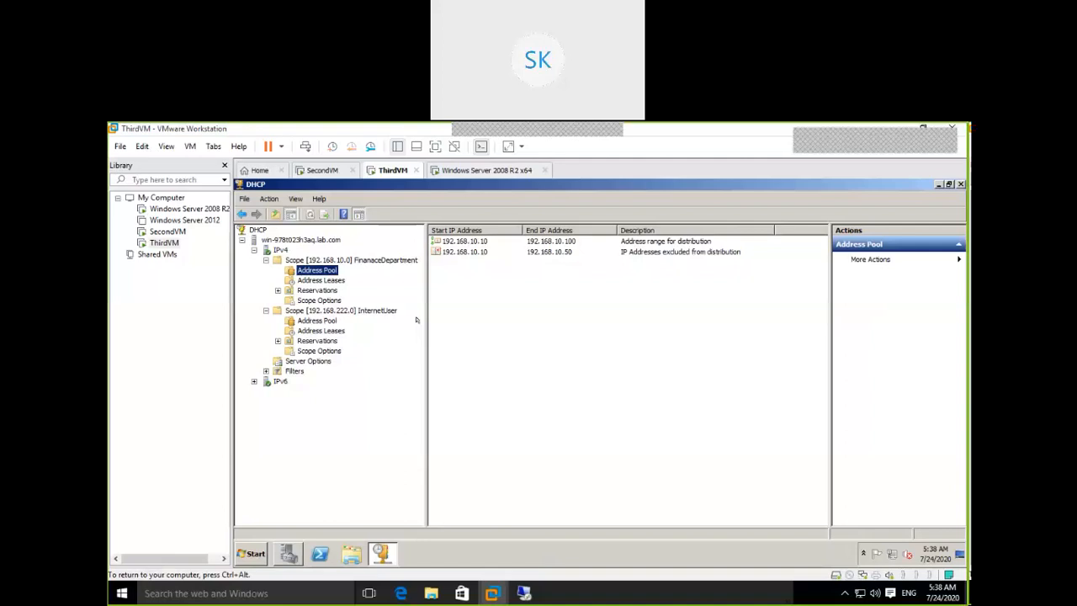
Refresh 192.168.10.0's Address Leases twice, finding none, then switch to SecondVM.
{"action": "left_click", "coordinate": [319, 279]}
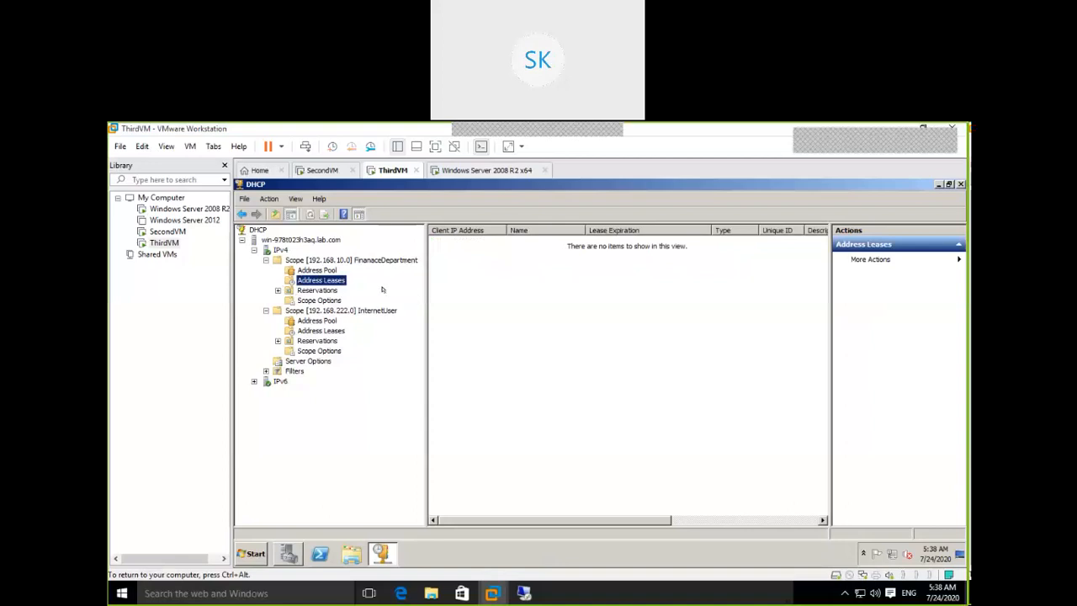
{"action": "right_click", "coordinate": [344, 280]}
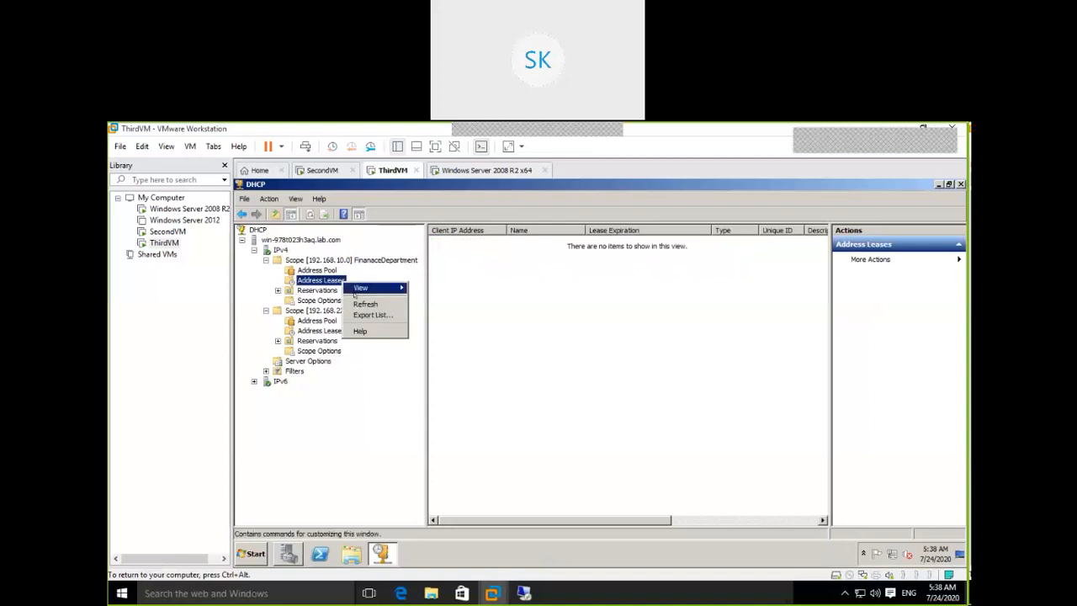
{"action": "left_click", "coordinate": [357, 302]}
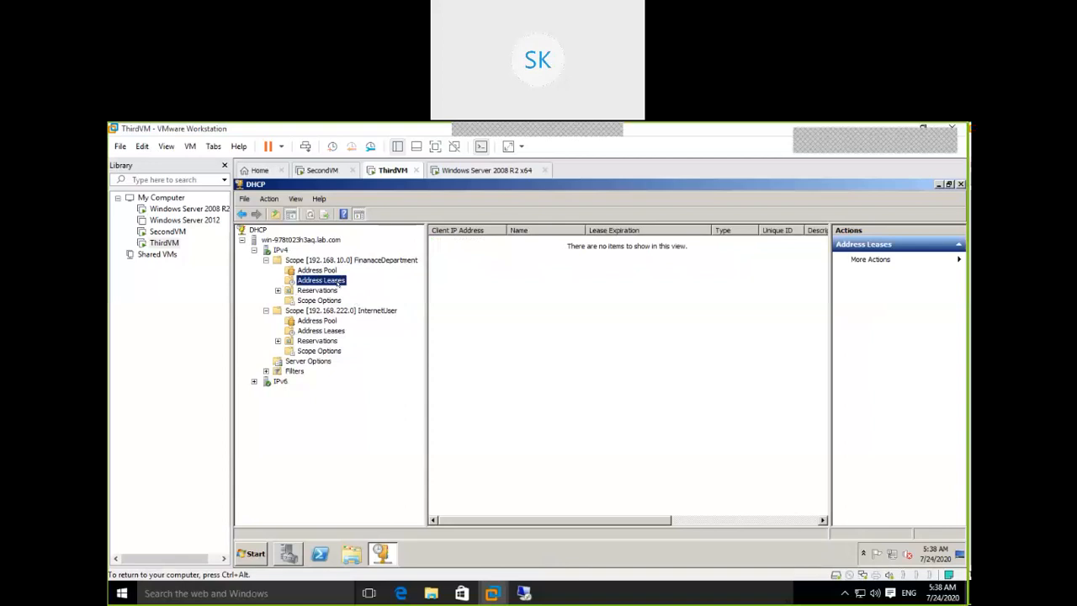
{"action": "right_click", "coordinate": [337, 283]}
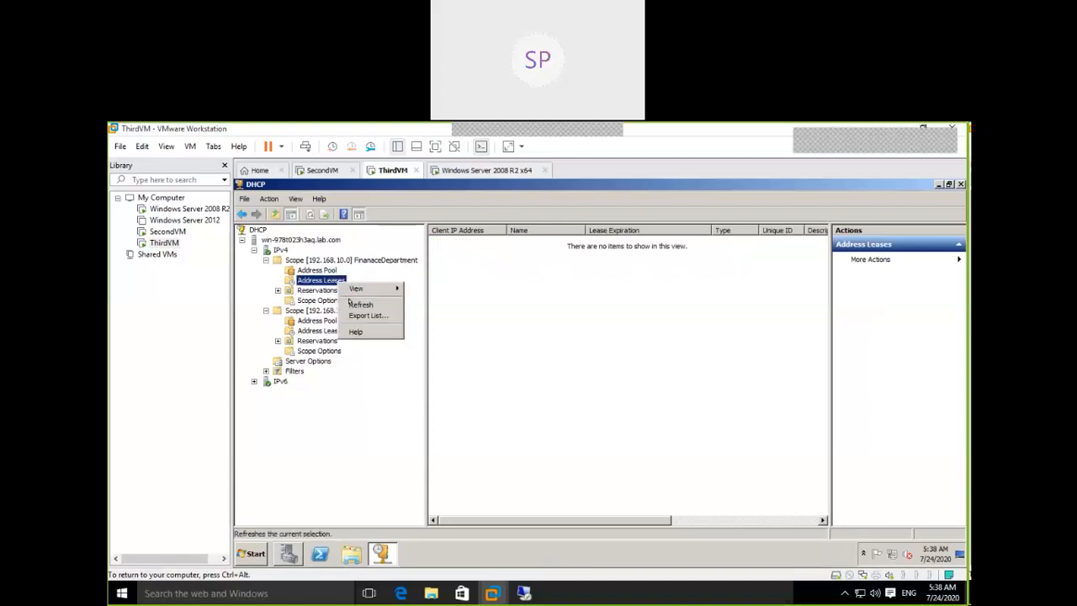
{"action": "left_click", "coordinate": [349, 303]}
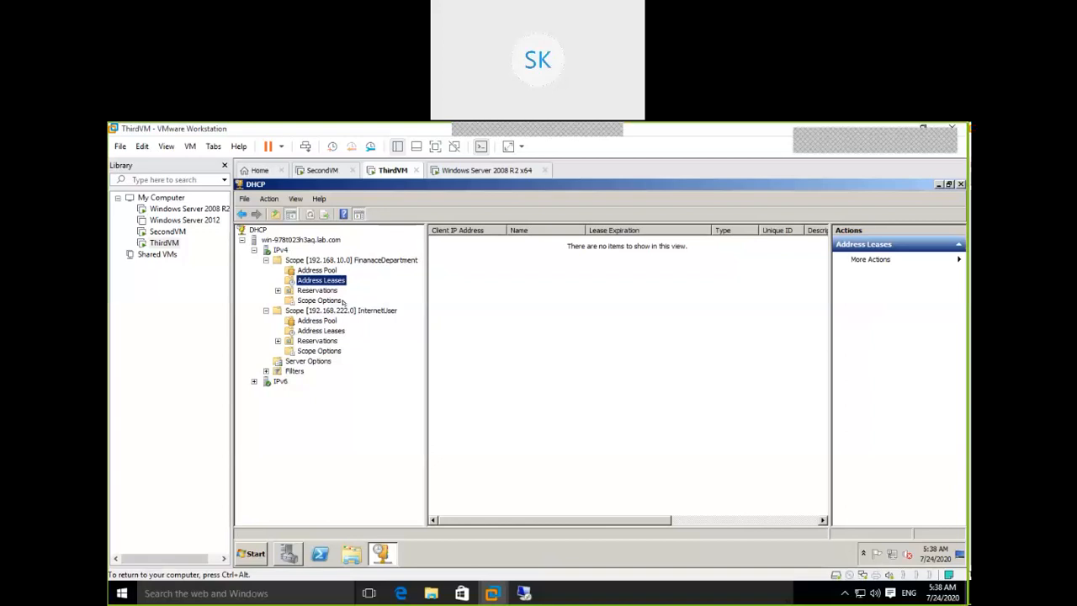
{"action": "left_click", "coordinate": [322, 171]}
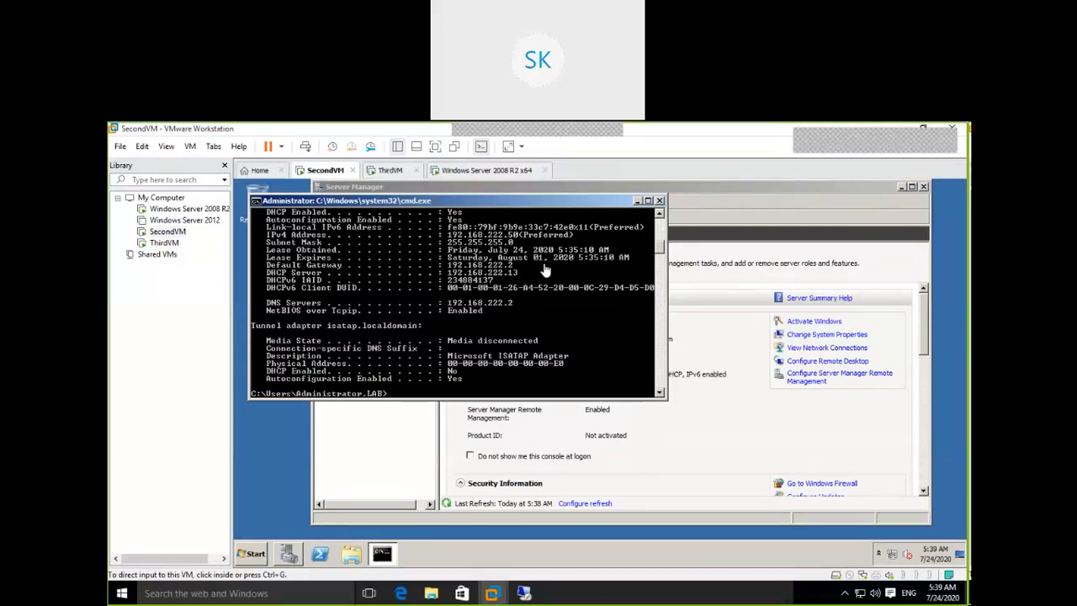
Mark the Lease Obtained and Lease Expires lines in SecondVM's ipconfig output, then close the prompt.
{"action": "left_click", "coordinate": [340, 200]}
{"action": "right_click", "coordinate": [345, 203]}
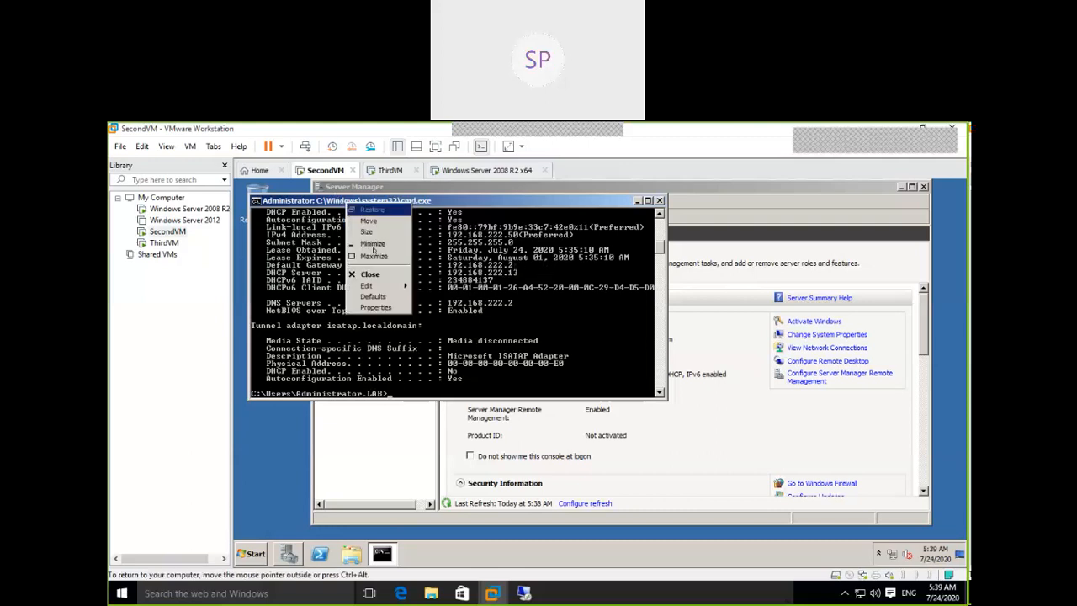
{"action": "mouse_move", "coordinate": [368, 287]}
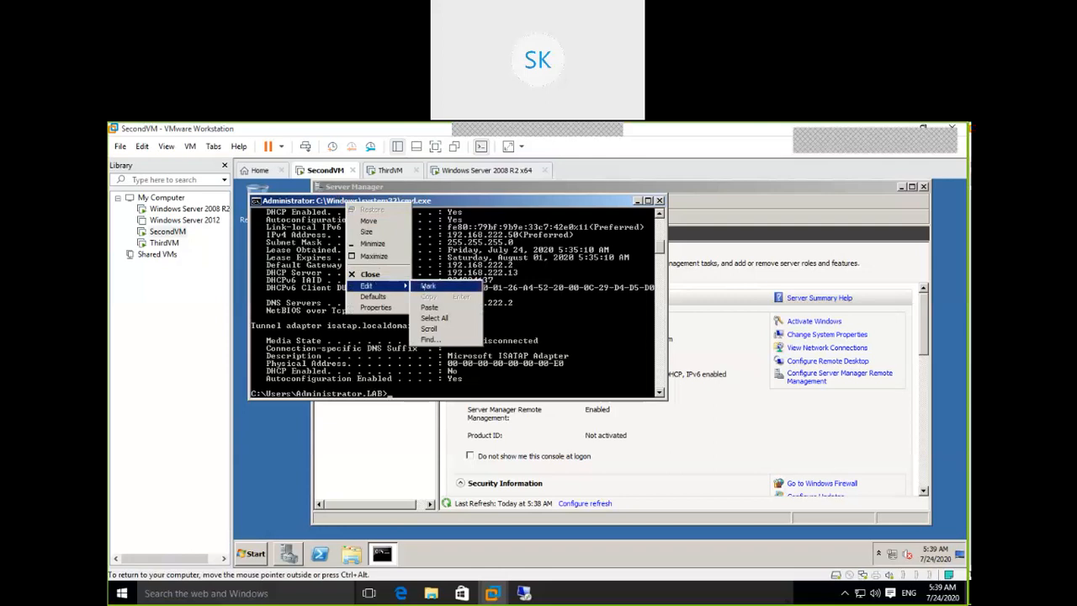
{"action": "left_click", "coordinate": [428, 285]}
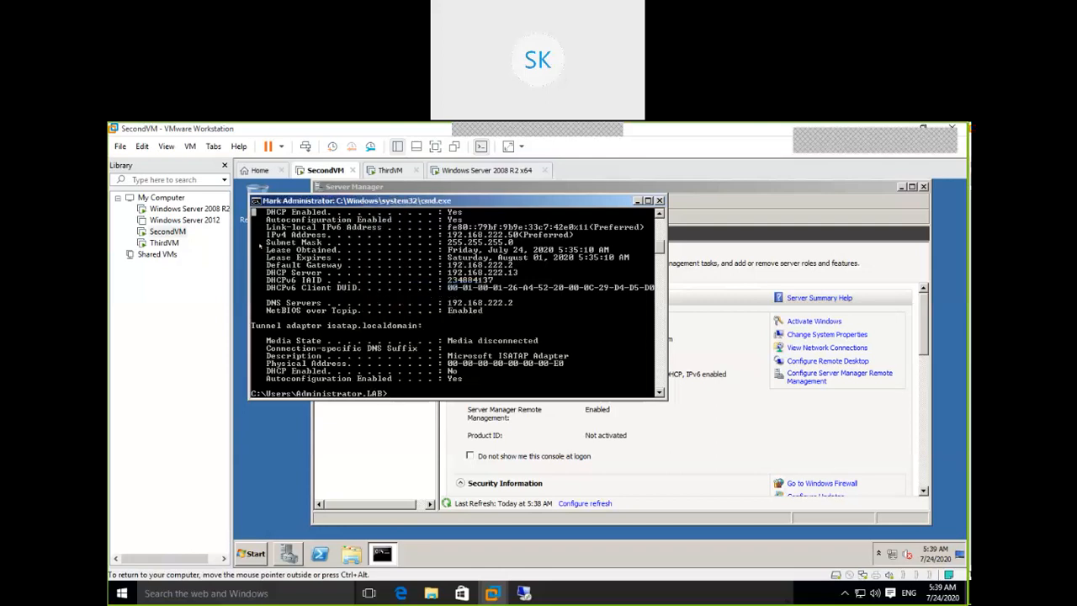
{"action": "left_click_drag", "start_coordinate": [264, 249], "coordinate": [637, 257]}
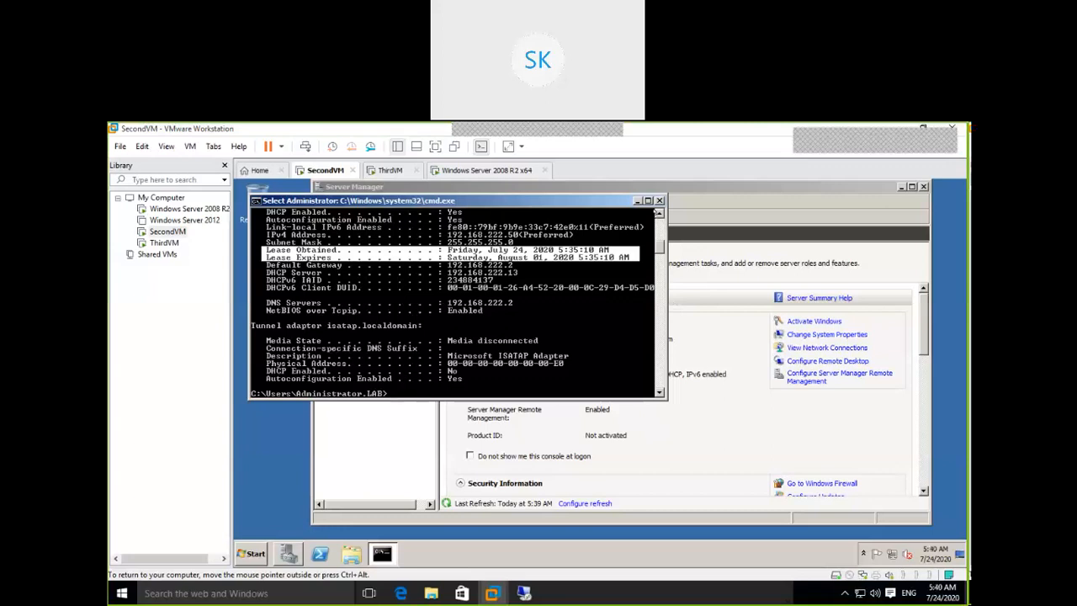
{"action": "scroll", "coordinate": [657, 212], "scroll_direction": "up", "scroll_amount": 7}
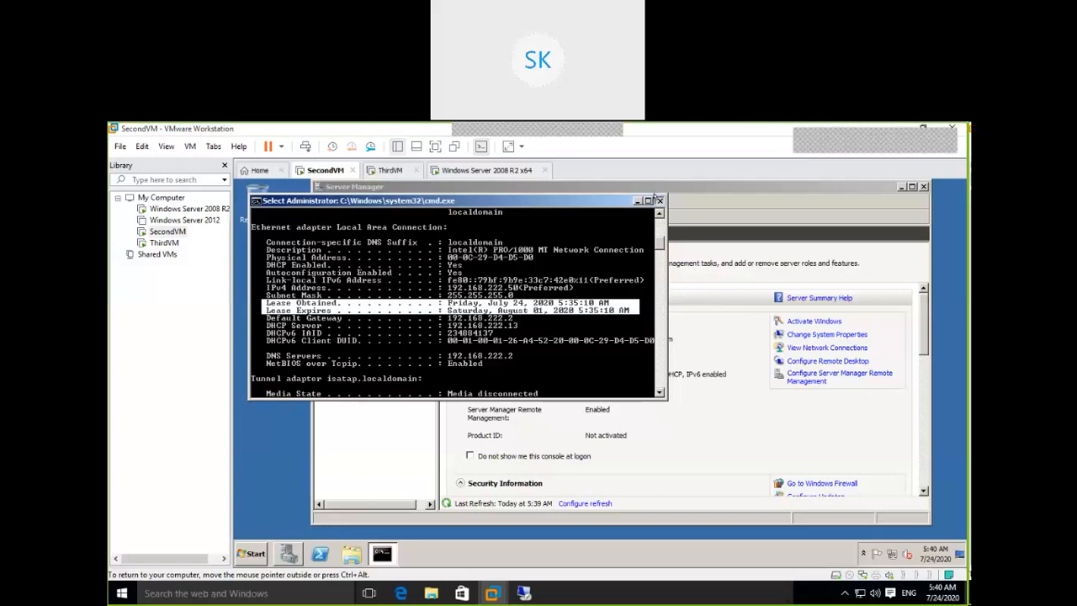
{"action": "left_click", "coordinate": [659, 200]}
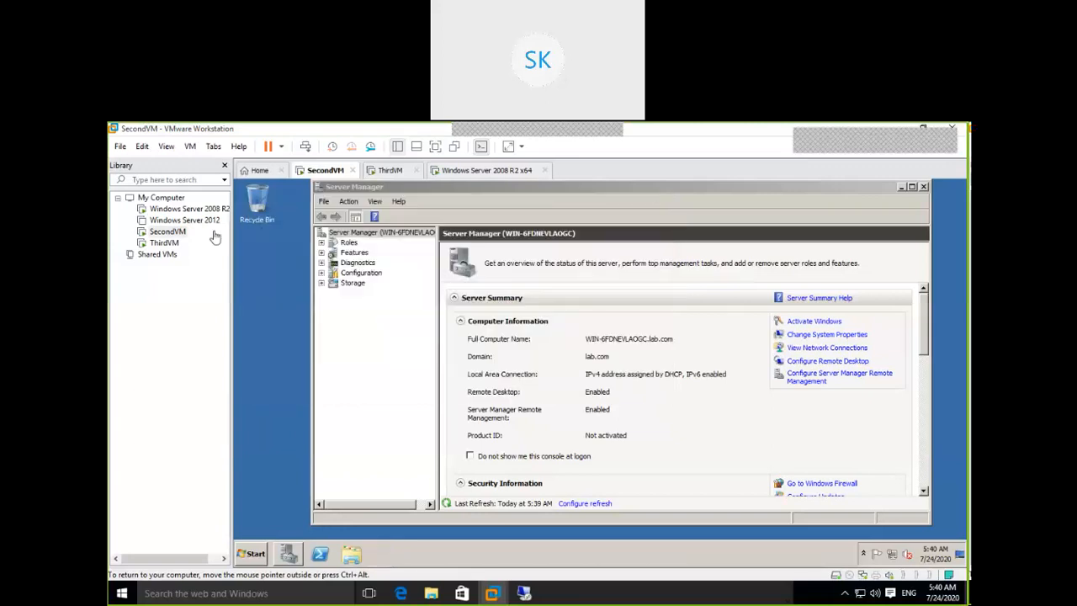
In SecondVM's settings, uncheck Connected and Connect at power on for the Network Adapter.
{"action": "left_click", "coordinate": [173, 232]}
{"action": "right_click", "coordinate": [176, 235]}
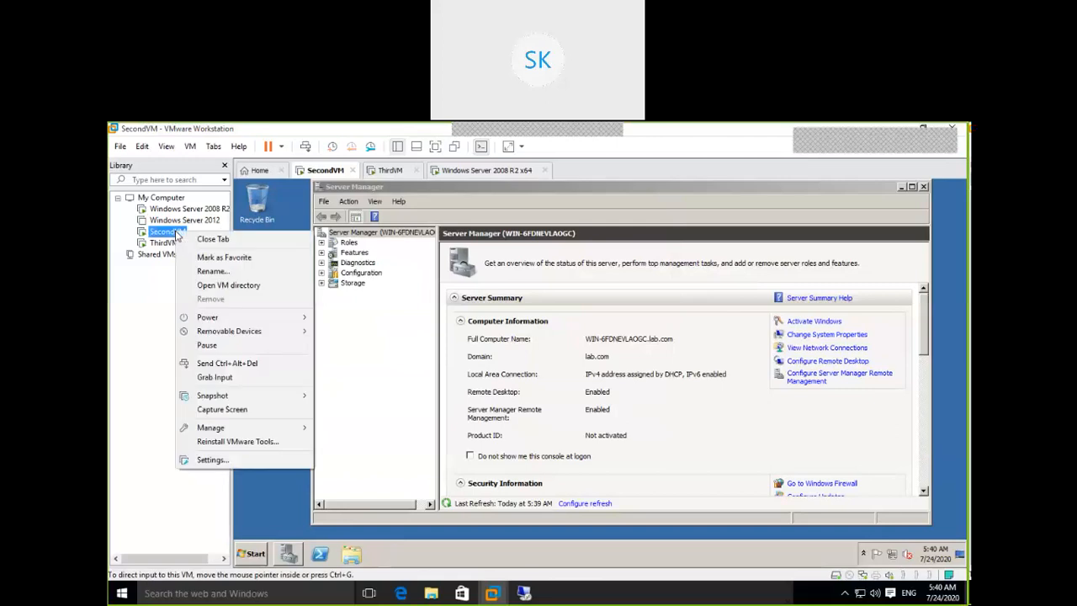
{"action": "left_click", "coordinate": [210, 460]}
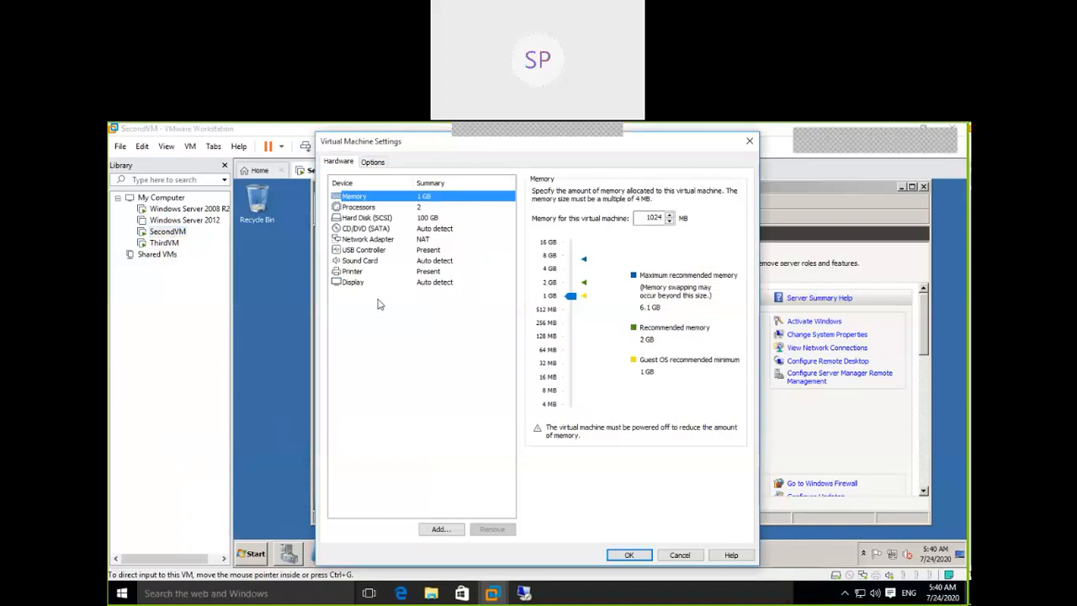
{"action": "left_click", "coordinate": [377, 242]}
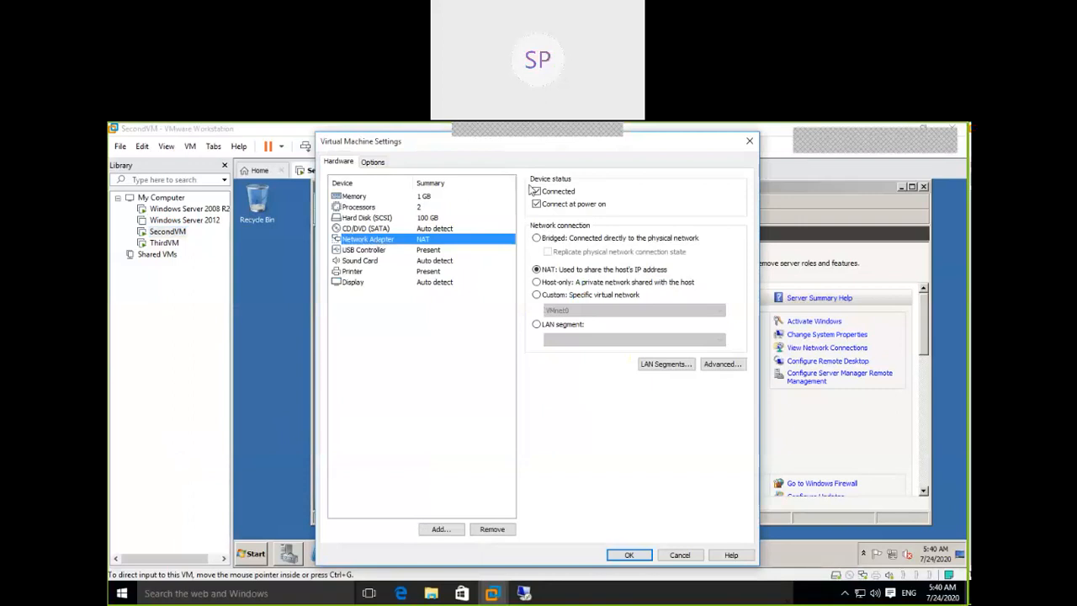
{"action": "left_click", "coordinate": [537, 192]}
{"action": "left_click", "coordinate": [537, 204]}
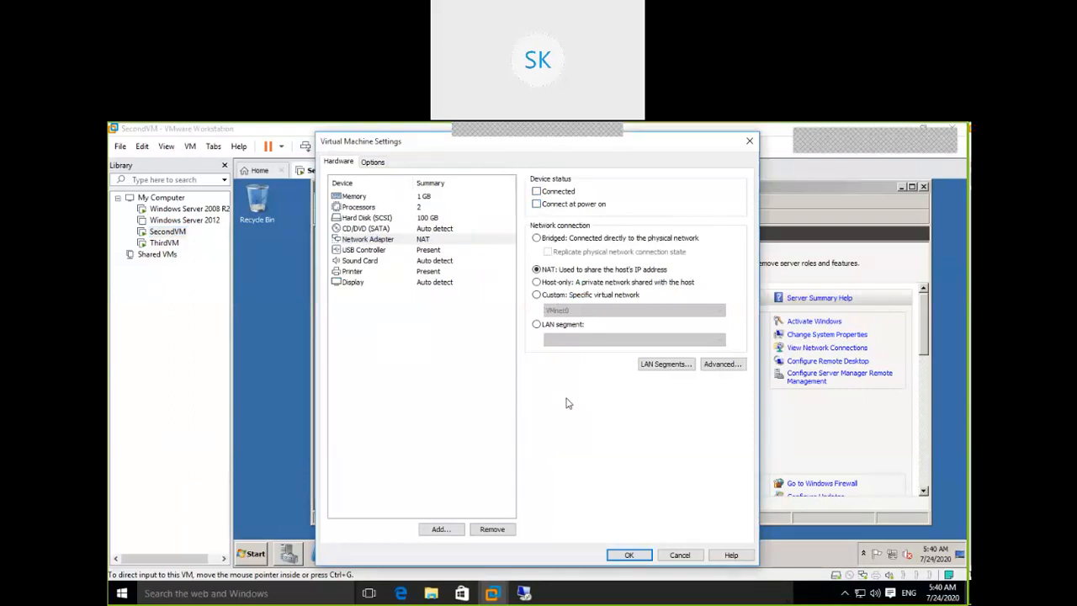
{"action": "left_click", "coordinate": [627, 556]}
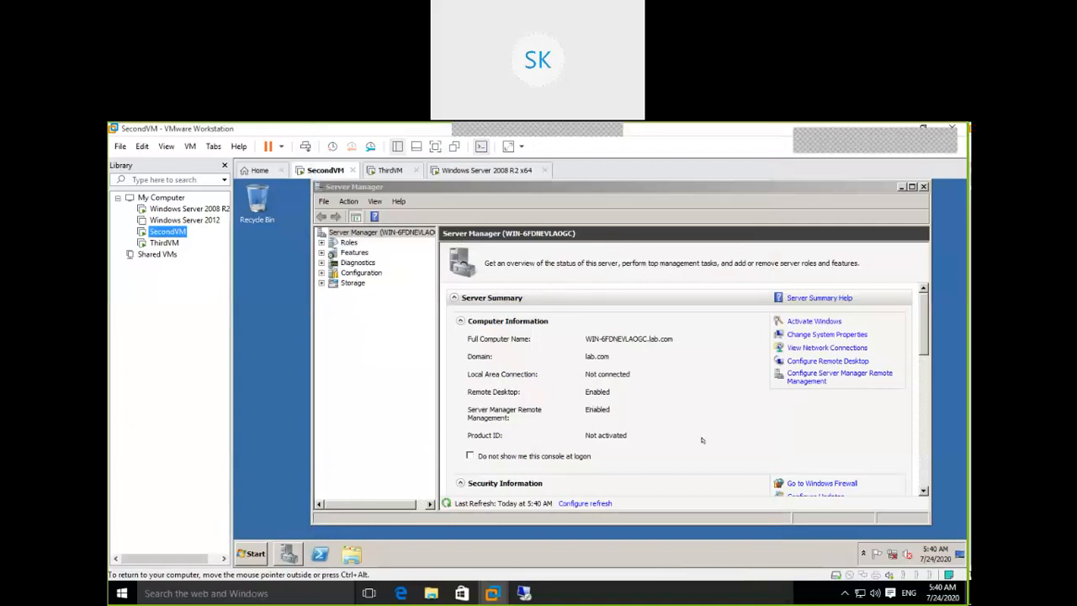
Open a command prompt in SecondVM via Start search and run ipconfig.
{"action": "mouse_move", "coordinate": [892, 557]}
{"action": "left_click", "coordinate": [250, 551]}
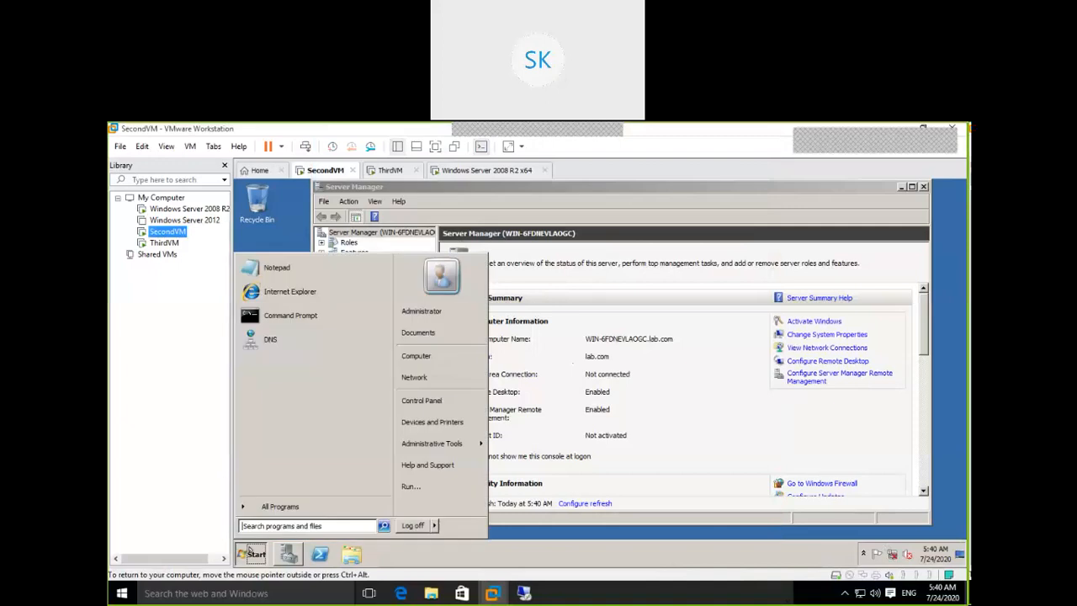
{"action": "left_click", "coordinate": [318, 527]}
{"action": "type", "text": "cmd"}
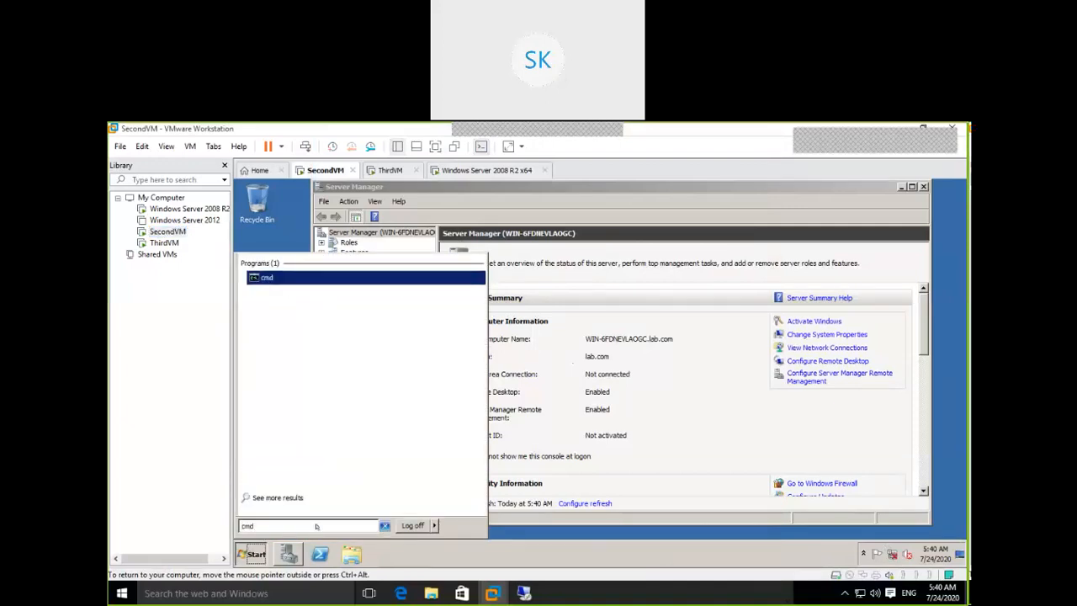
{"action": "key", "text": "Return"}
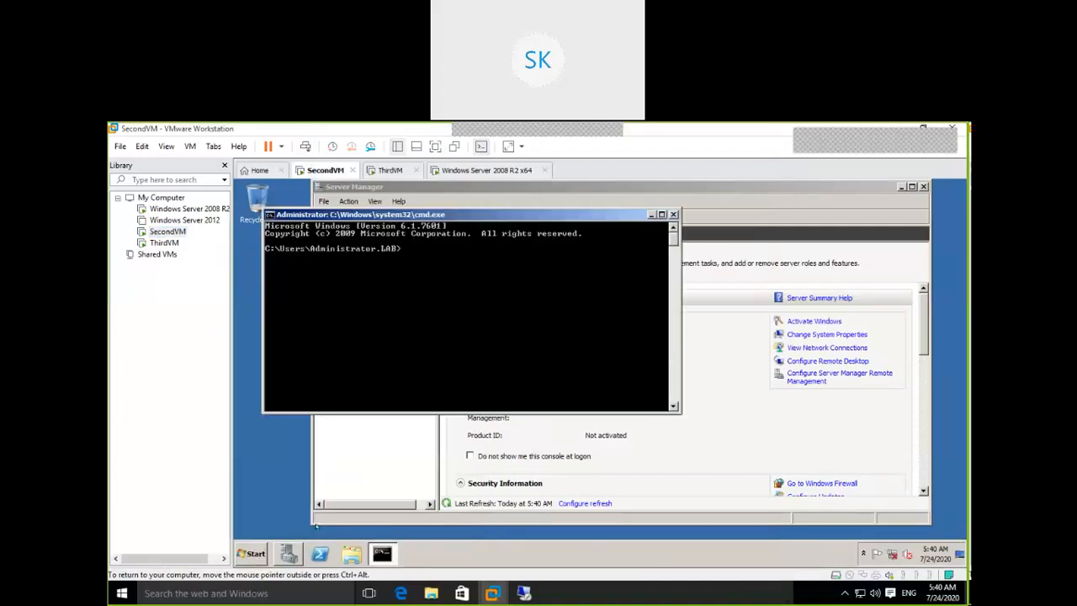
{"action": "type", "text": "ipconfig"}
{"action": "key", "text": "Return"}
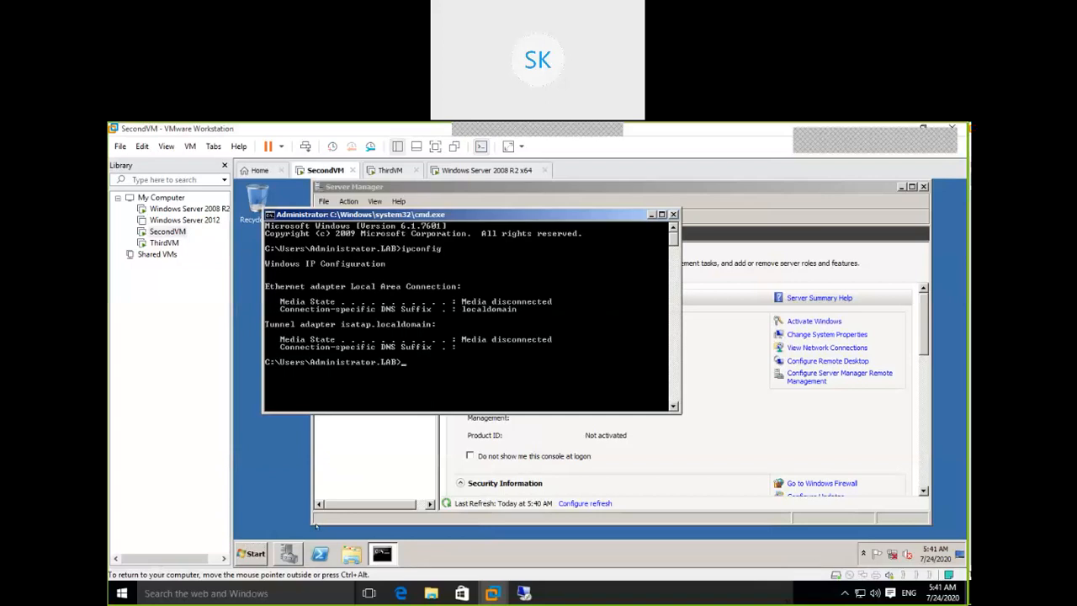
Run ipconfig /release, which fails because the media is disconnected.
{"action": "key", "text": "Up"}
{"action": "type", "text": "/release"}
{"action": "key", "text": "Return"}
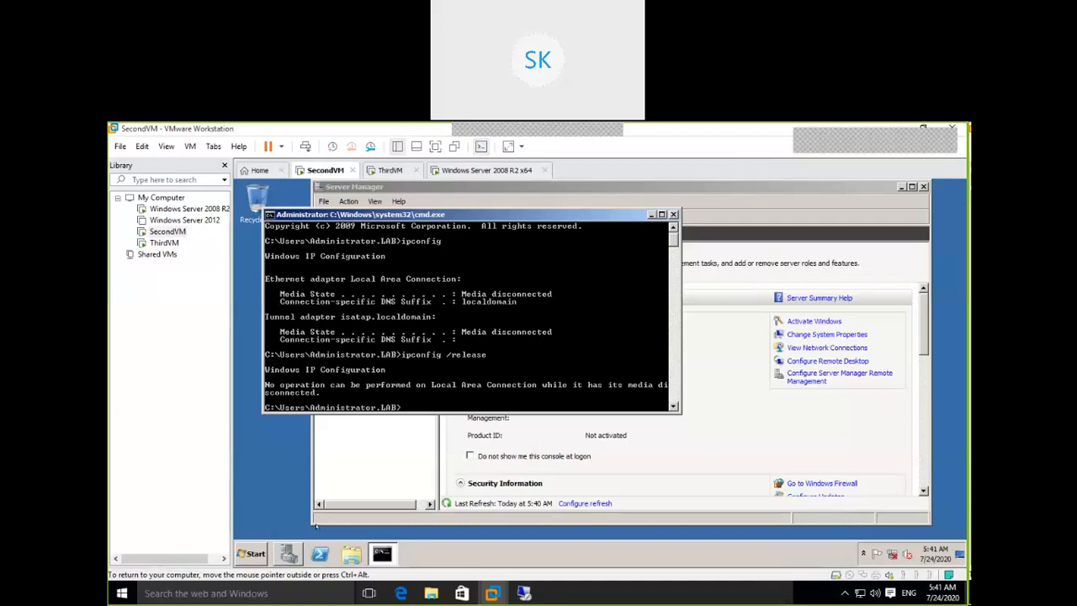
Run ipconfig /renew, which also fails, then run ipconfig /all for full adapter details.
{"action": "key", "text": "Up"}
{"action": "key", "text": "BackSpace"}
{"action": "key", "text": "BackSpace"}
{"action": "key", "text": "BackSpace"}
{"action": "key", "text": "BackSpace"}
{"action": "type", "text": "new"}
{"action": "key", "text": "Return"}
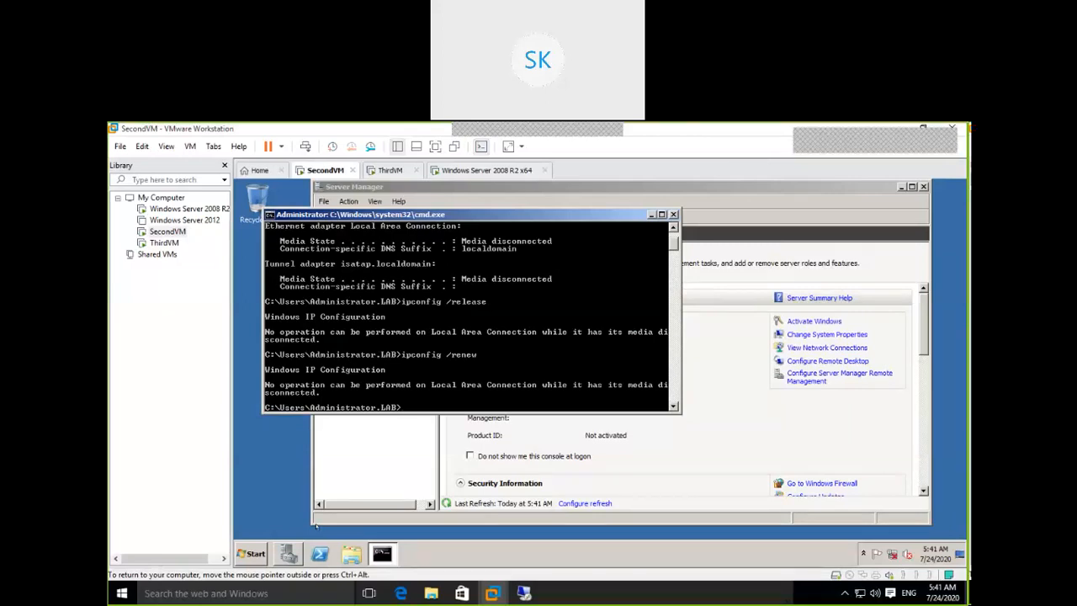
{"action": "type", "text": "ipconfig /all"}
{"action": "key", "text": "Return"}
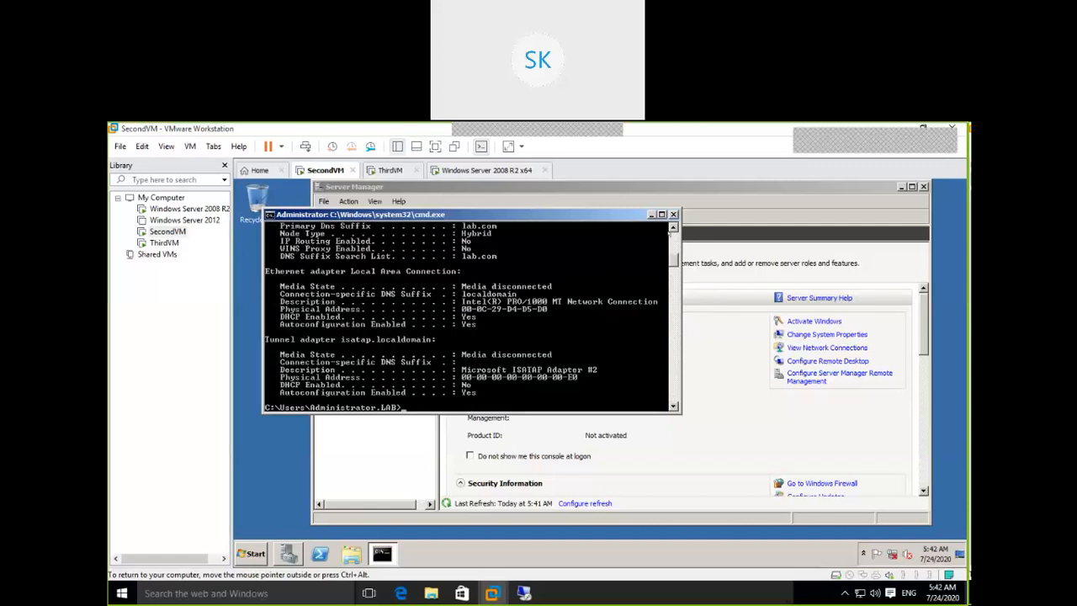
Scroll the command window back to the top of the ipconfig /all output.
{"action": "left_click", "coordinate": [674, 228]}
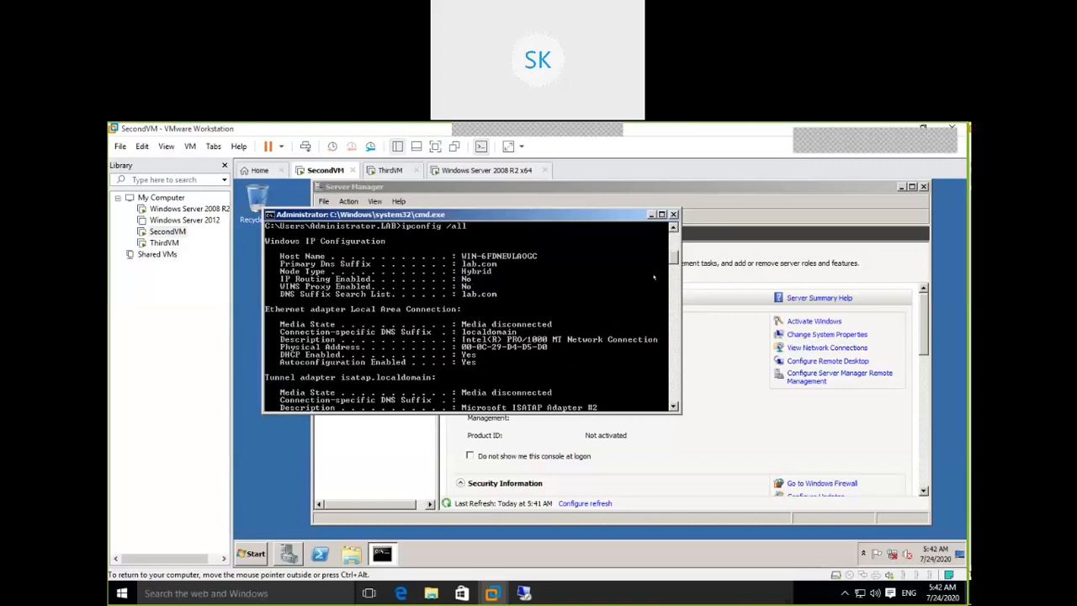
Maximize Server Manager in SecondVM and select Local Area Connection in Network Connections.
{"action": "left_click", "coordinate": [717, 430]}
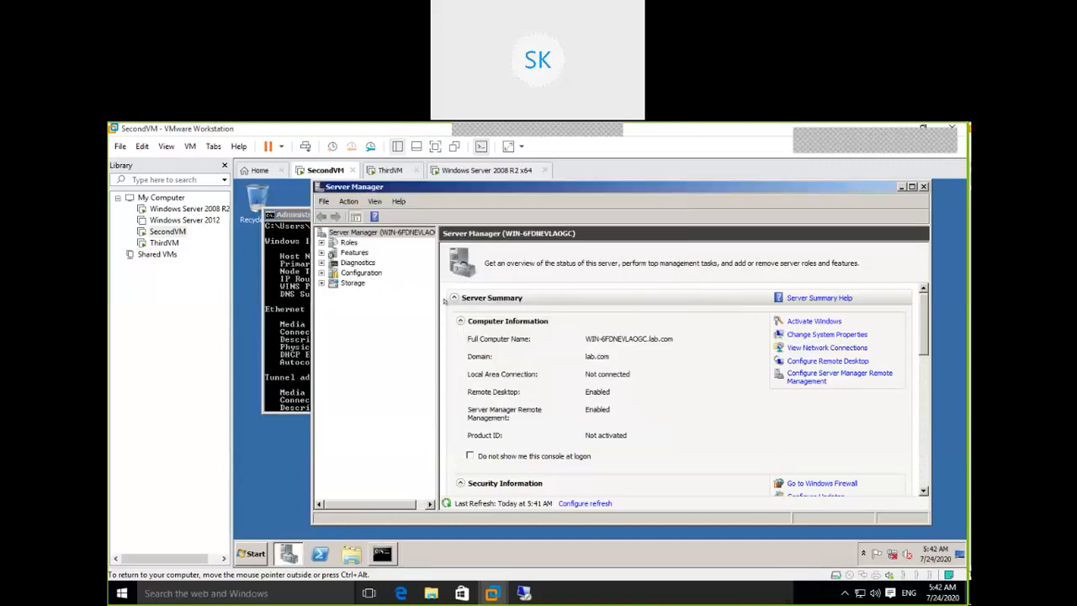
{"action": "key", "text": "ctrl+alt"}
{"action": "left_click", "coordinate": [383, 233]}
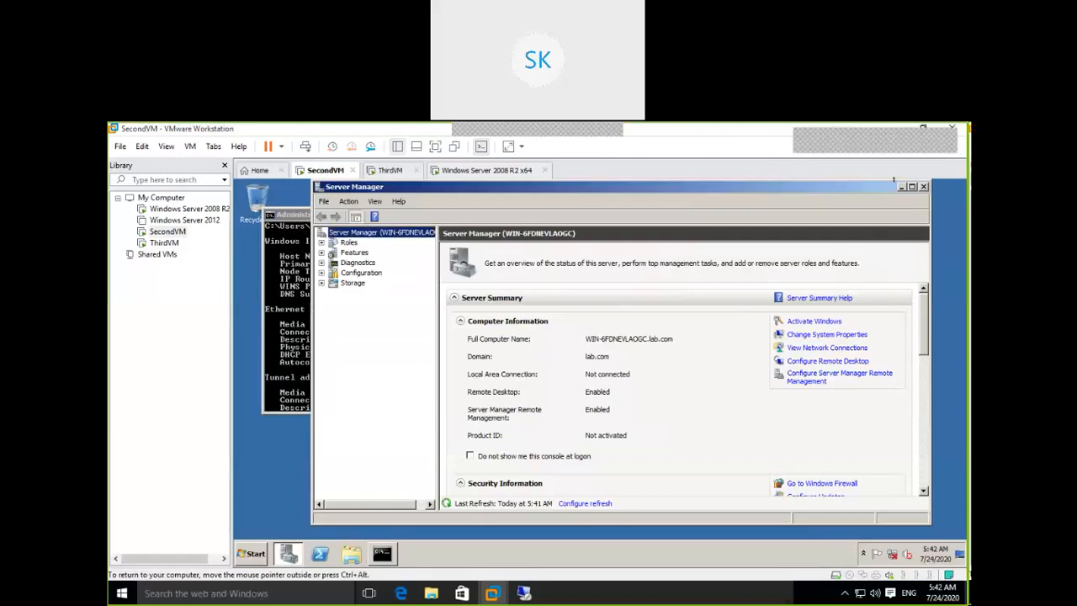
{"action": "left_click", "coordinate": [911, 186]}
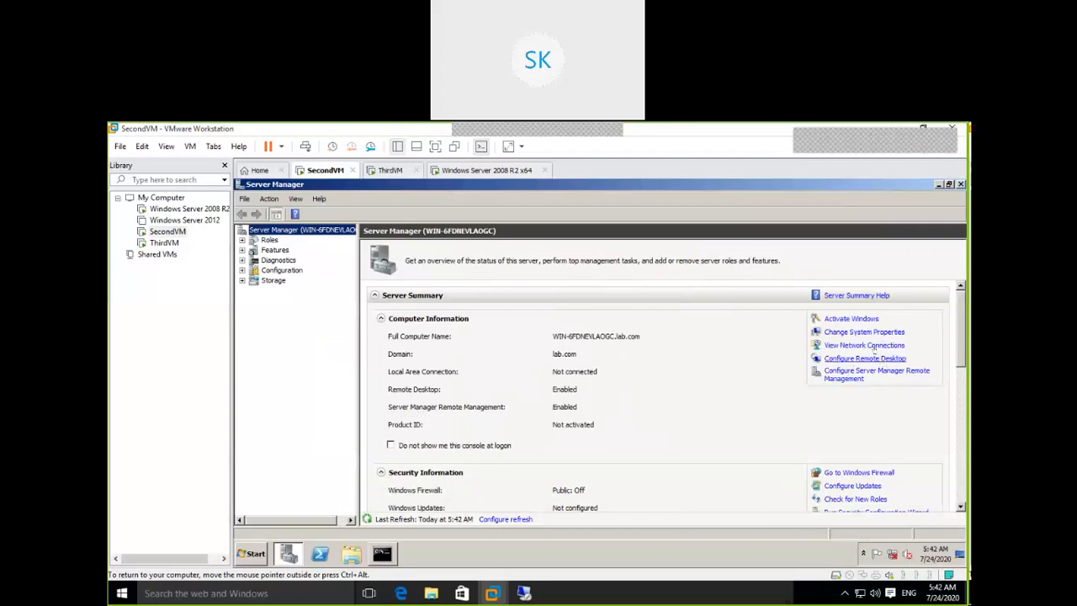
{"action": "left_click", "coordinate": [873, 345]}
{"action": "left_click", "coordinate": [437, 262]}
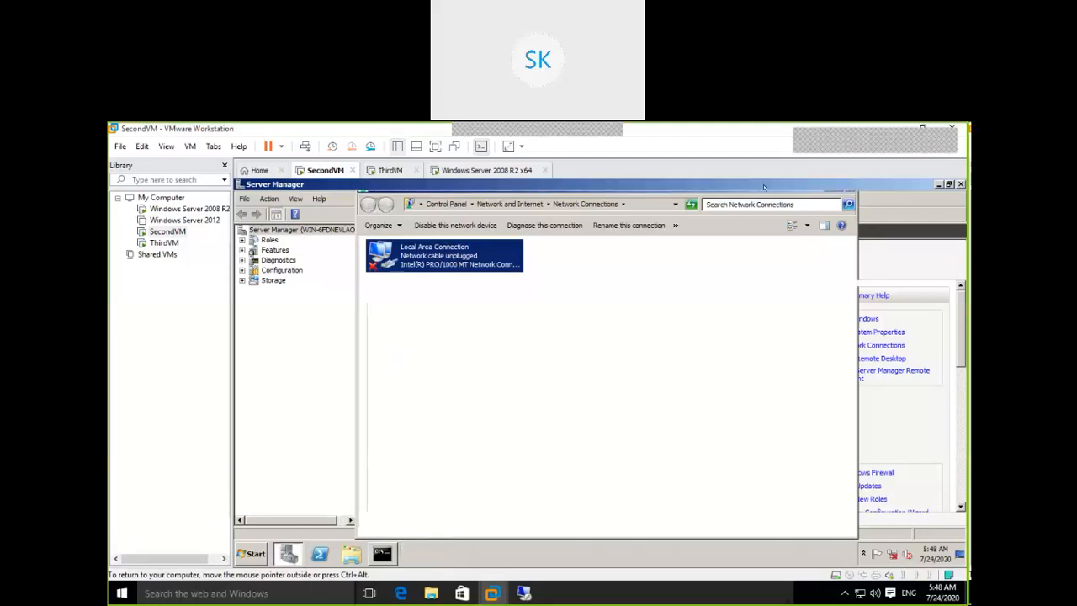
Close Network Connections, return to ThirdVM's DHCP console, and restore the VMware window size.
{"action": "left_click", "coordinate": [850, 186]}
{"action": "left_click", "coordinate": [389, 170]}
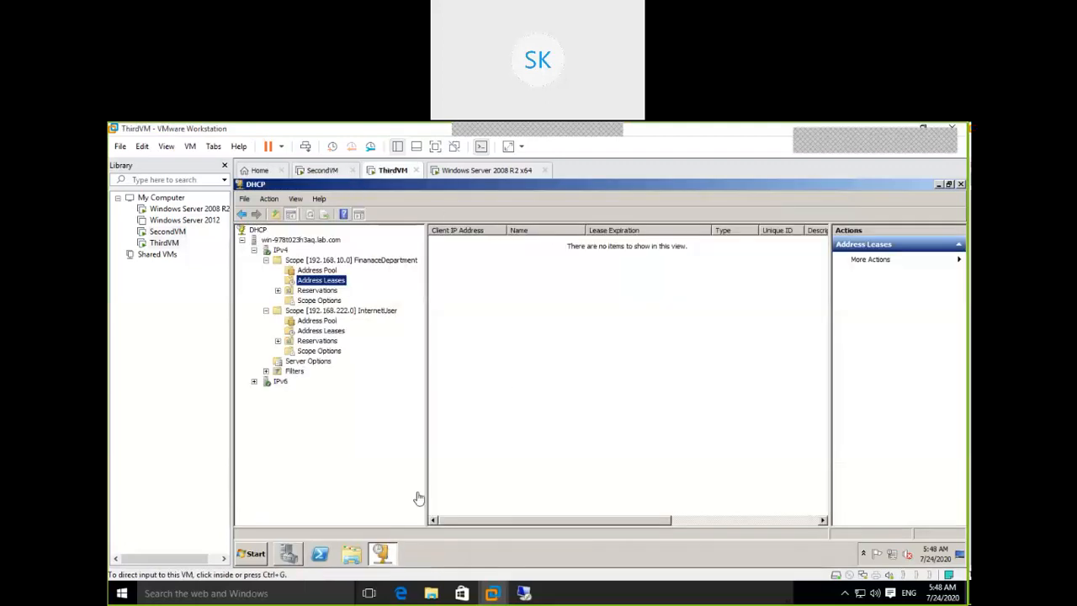
{"action": "double_click", "coordinate": [695, 126]}
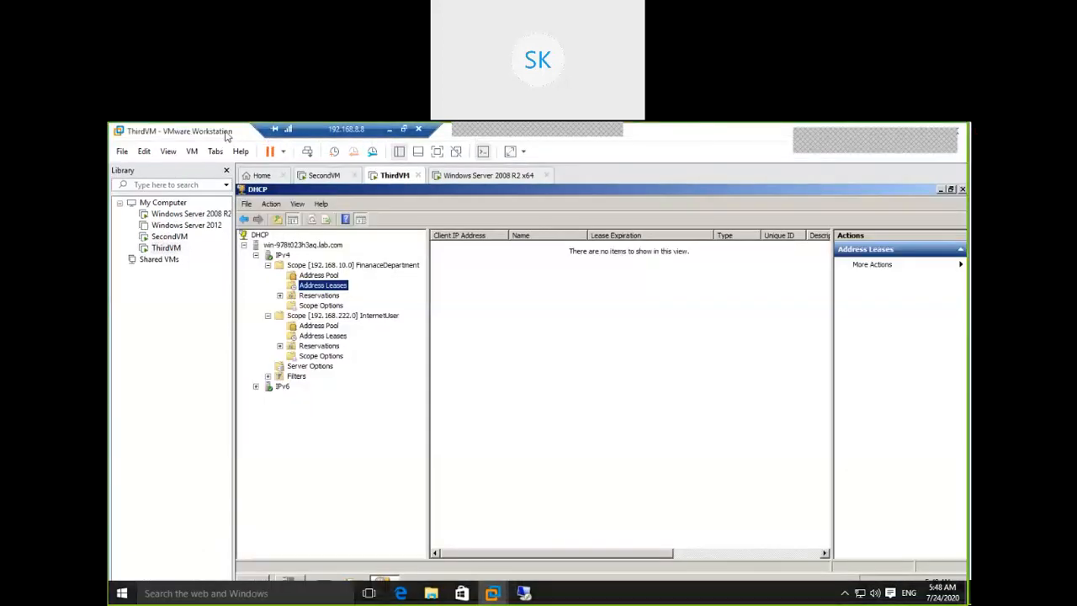
Move the VMware window aside and minimize it.
{"action": "left_click_drag", "start_coordinate": [230, 135], "coordinate": [336, 372]}
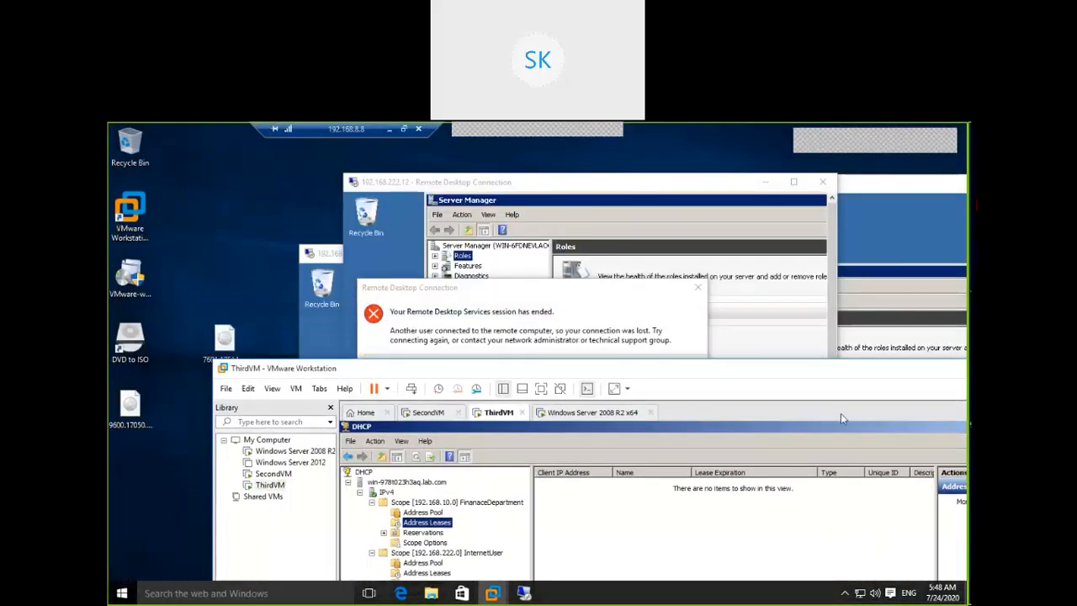
{"action": "left_click_drag", "start_coordinate": [873, 371], "coordinate": [751, 363]}
{"action": "left_click", "coordinate": [880, 361]}
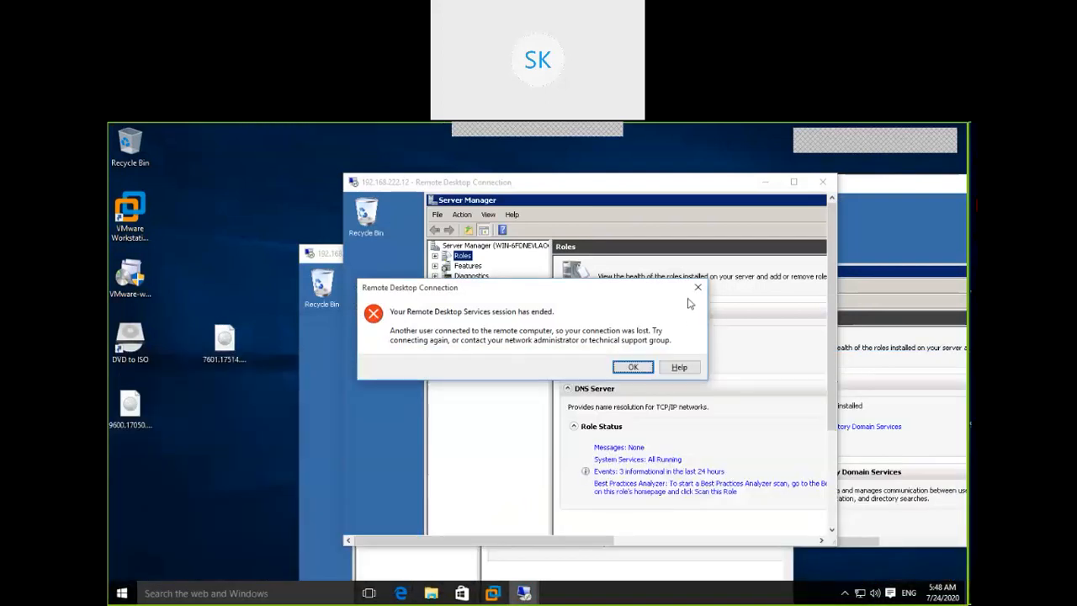
Dismiss the ended 192.168.222.12 and .13 sessions and bring the 192.168.222.10 session forward.
{"action": "left_click", "coordinate": [697, 287]}
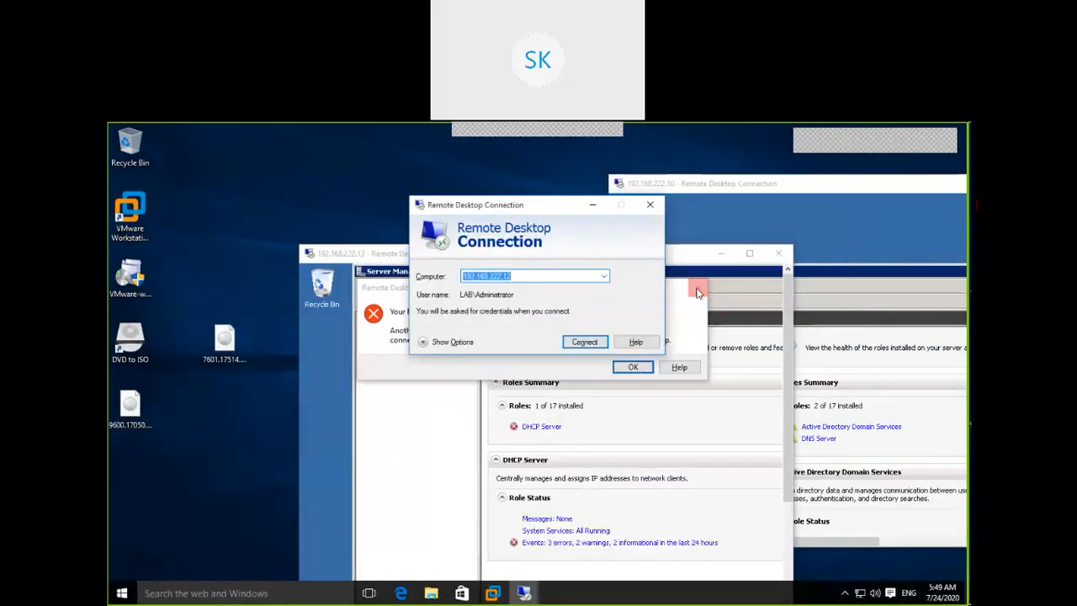
{"action": "left_click", "coordinate": [651, 204]}
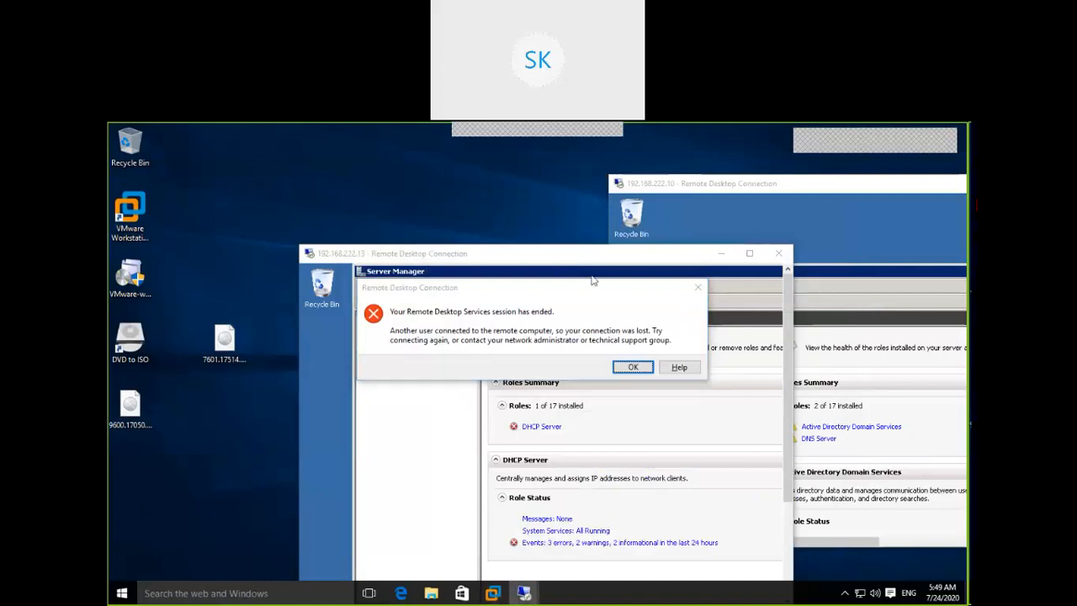
{"action": "left_click", "coordinate": [632, 367]}
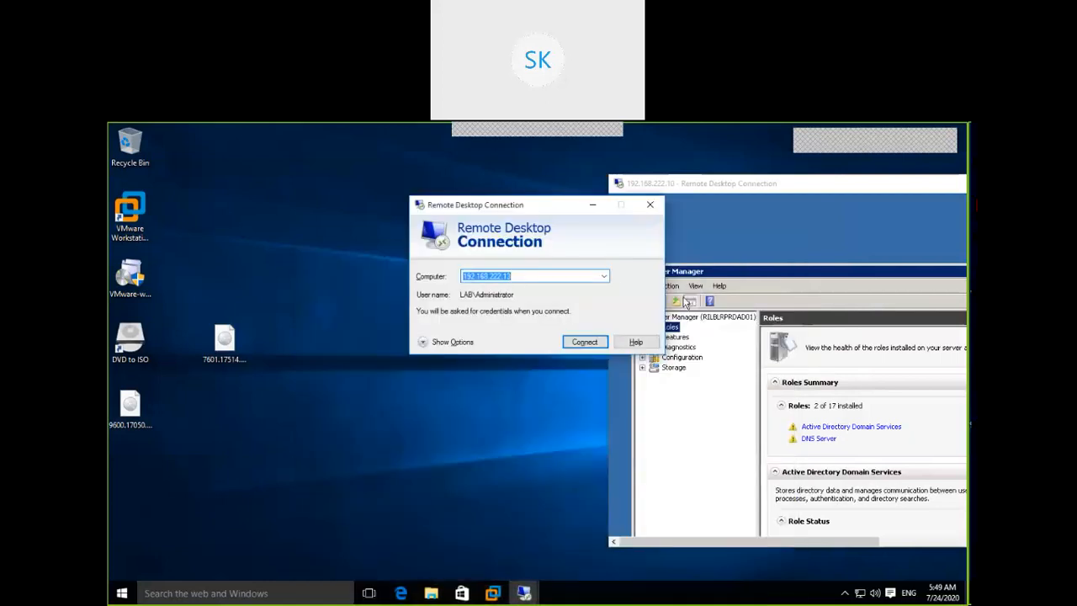
{"action": "left_click", "coordinate": [649, 205]}
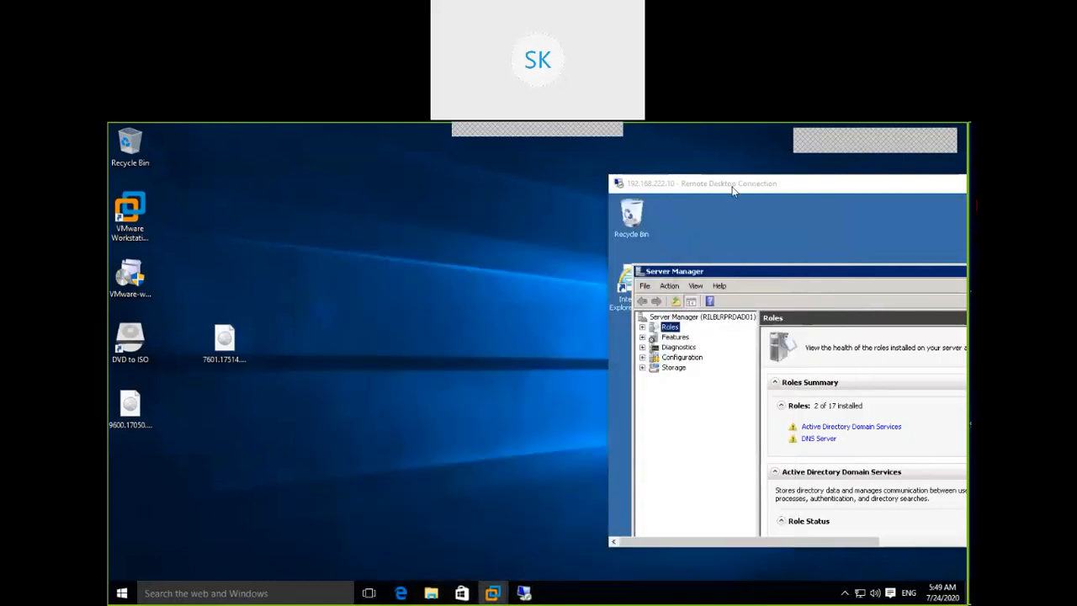
{"action": "left_click", "coordinate": [533, 593]}
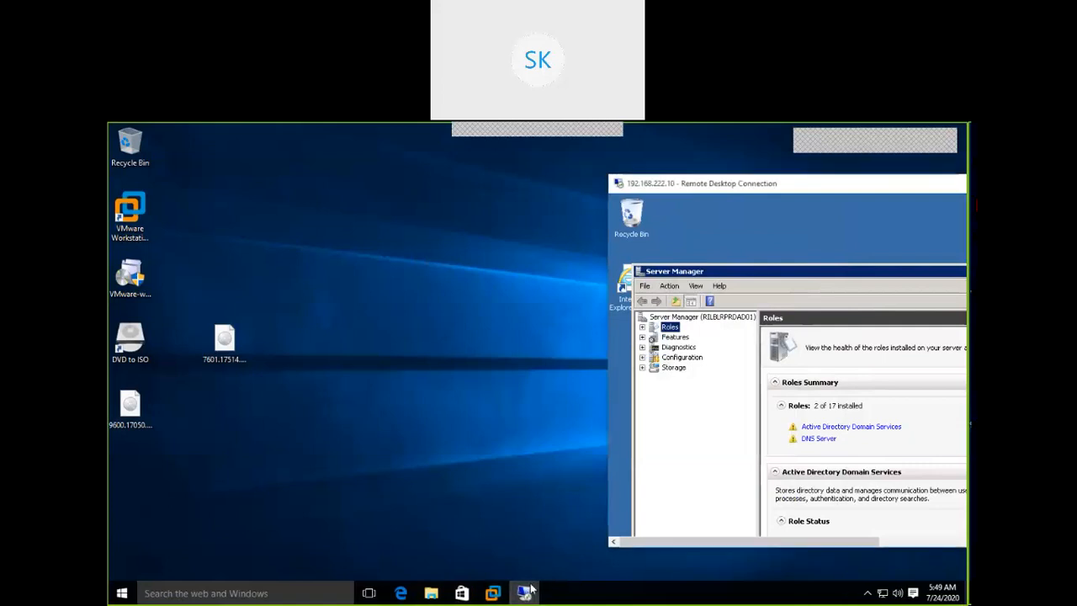
Make the domain controller session full screen and maximize Server Manager on the Roles page.
{"action": "double_click", "coordinate": [748, 187]}
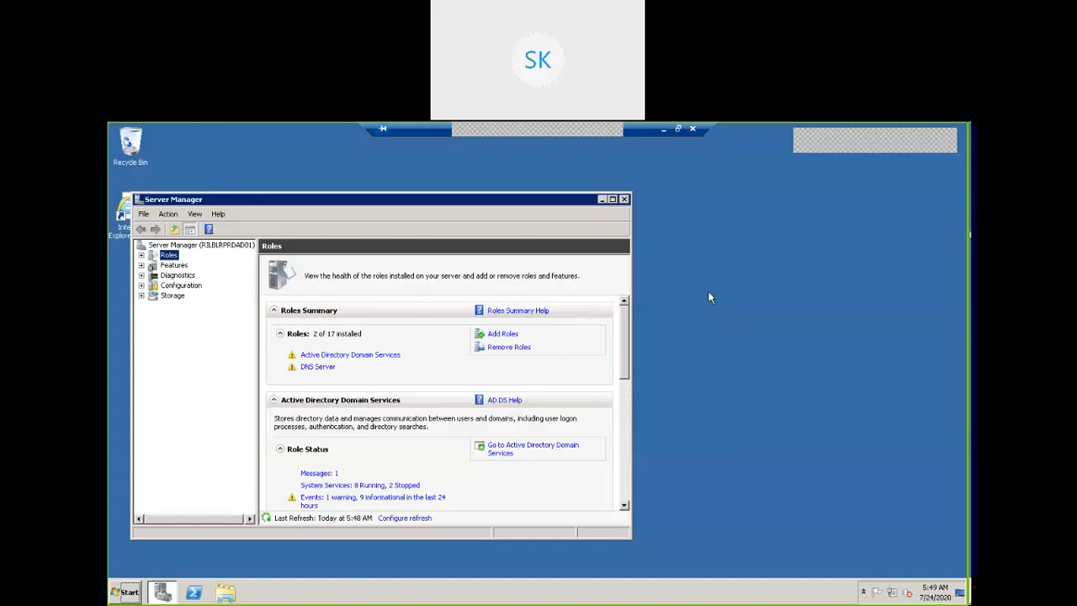
{"action": "left_click", "coordinate": [612, 199]}
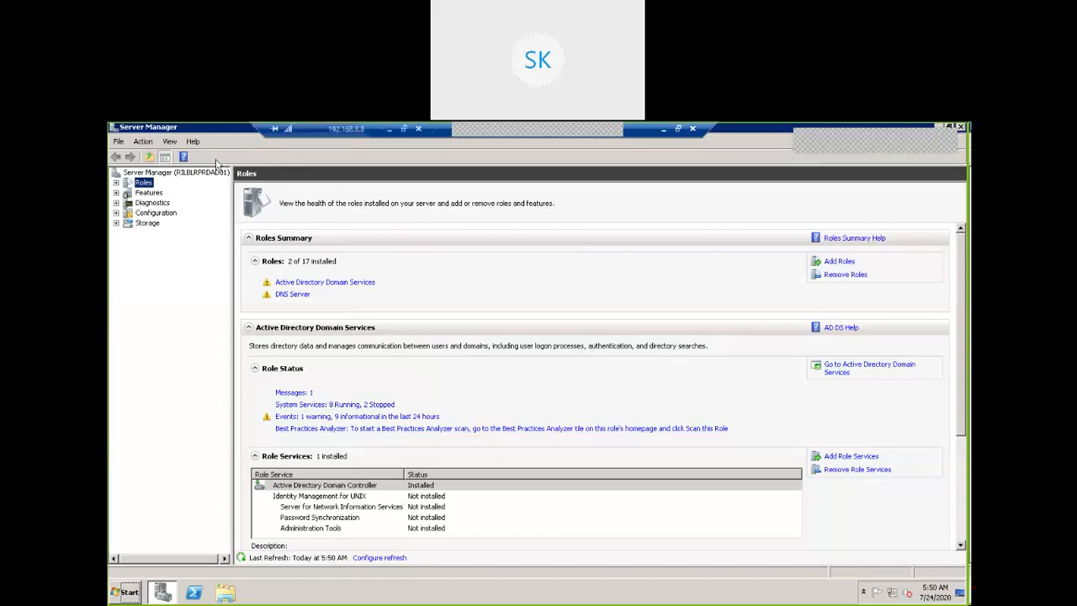
From the server summary, open Network Connections to list the Local Area Connection on lab.com.
{"action": "left_click", "coordinate": [162, 173]}
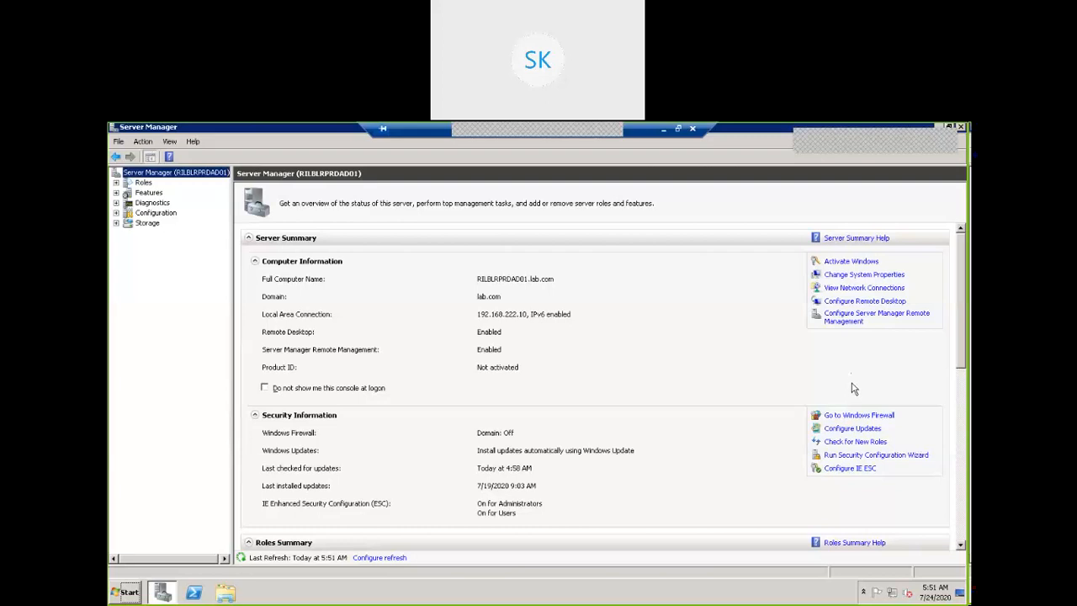
{"action": "left_click", "coordinate": [863, 289]}
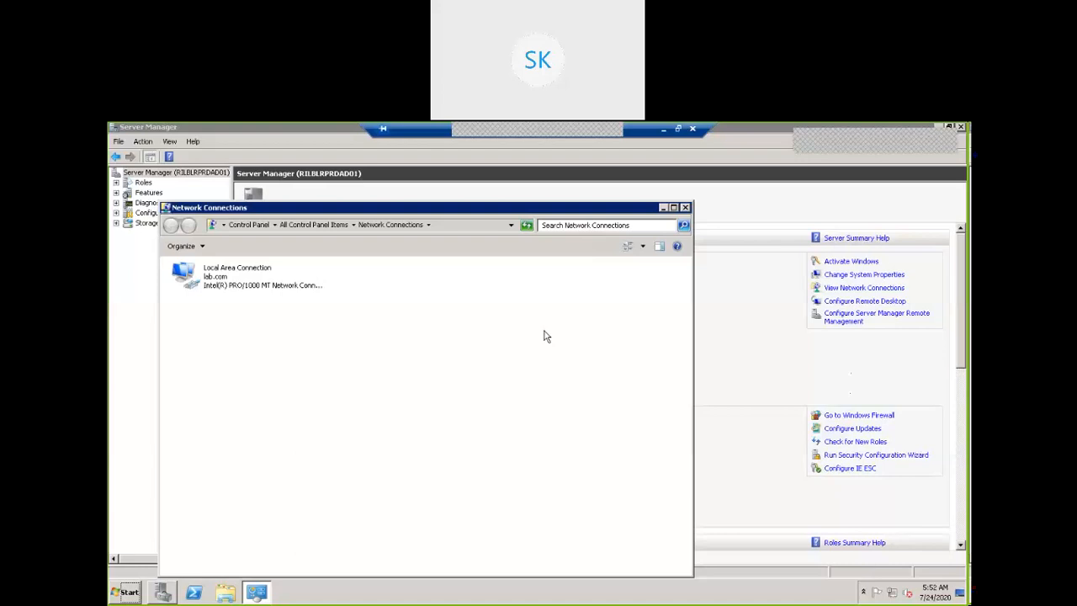
Show the Local Area Connection's IPv4 settings (static 192.168.222.10, DNS 127.0.0.1), then open the Start search.
{"action": "left_click", "coordinate": [235, 281]}
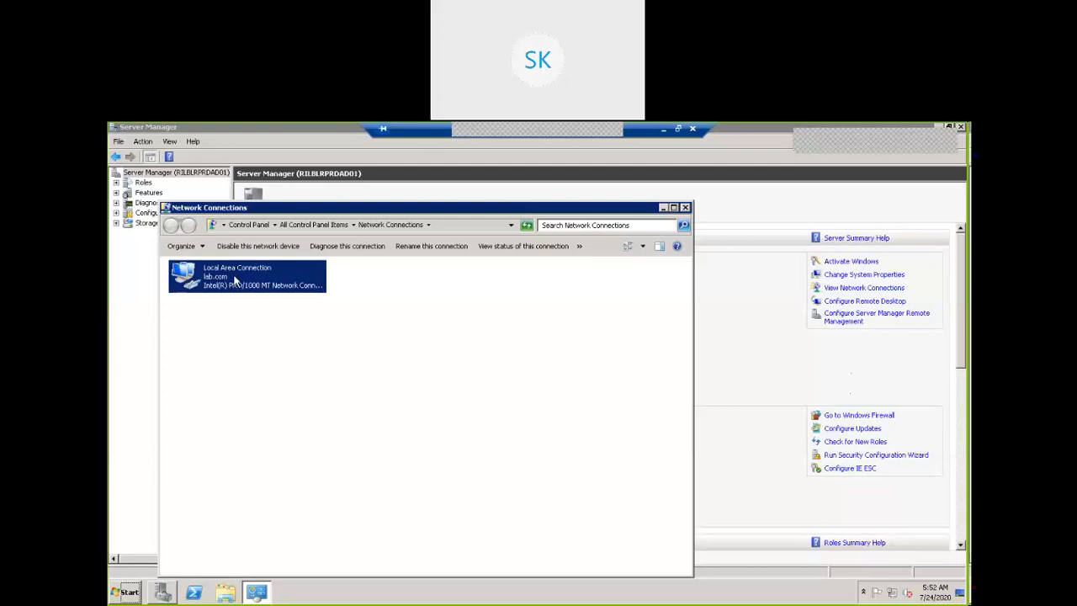
{"action": "right_click", "coordinate": [236, 281]}
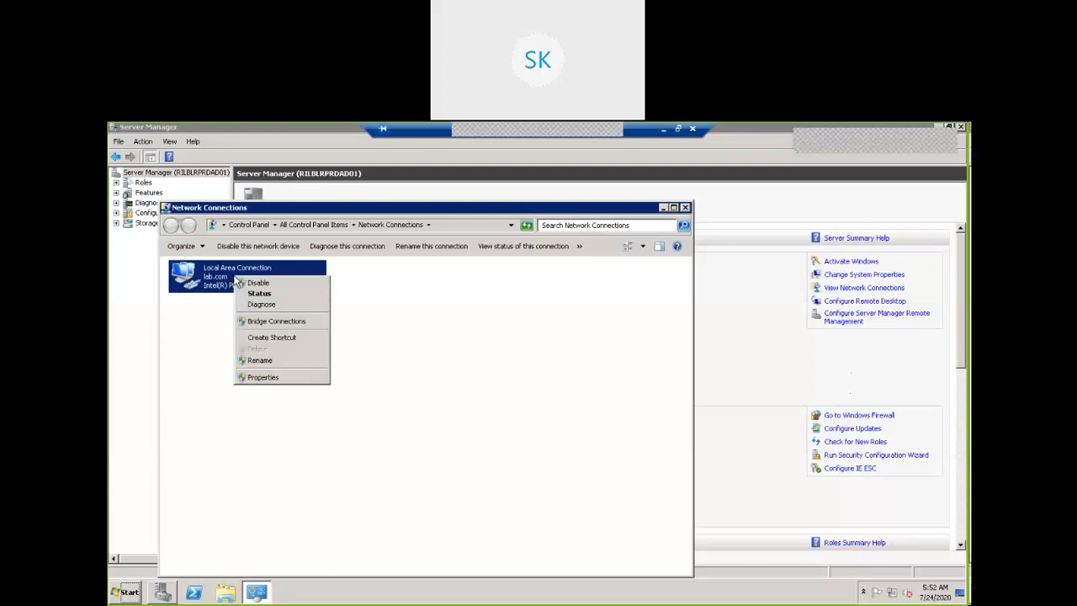
{"action": "left_click", "coordinate": [257, 381]}
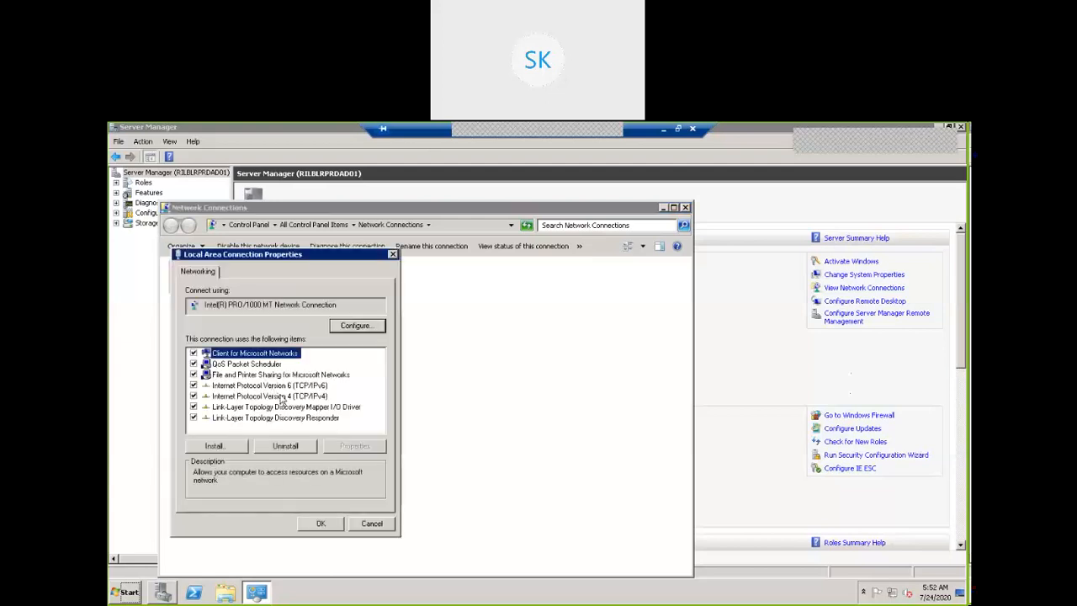
{"action": "left_click", "coordinate": [282, 396]}
{"action": "left_click", "coordinate": [359, 446]}
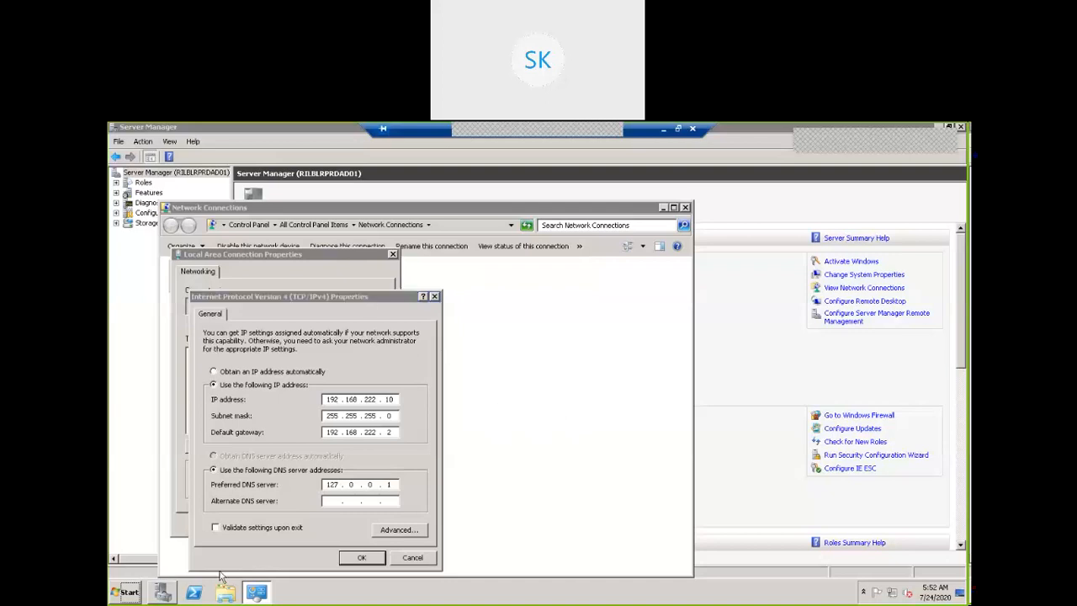
{"action": "left_click", "coordinate": [128, 593]}
{"action": "left_click", "coordinate": [199, 564]}
Launch cmd and ping gateway 192.168.222.2, getting four replies with 0% loss.
{"action": "type", "text": "cmd"}
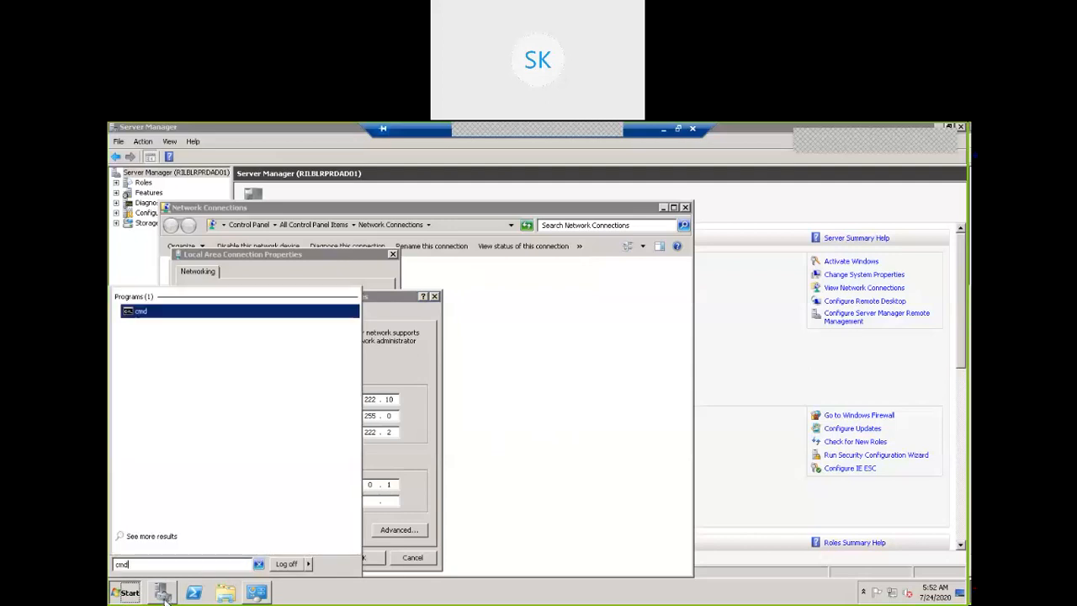
{"action": "key", "text": "Return"}
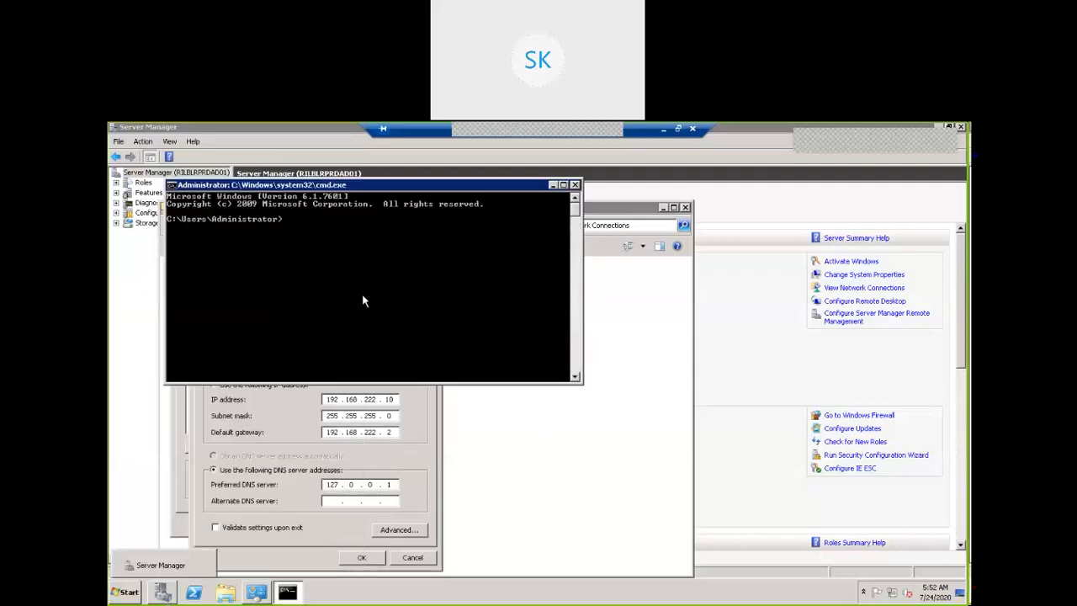
{"action": "type", "text": "ping"}
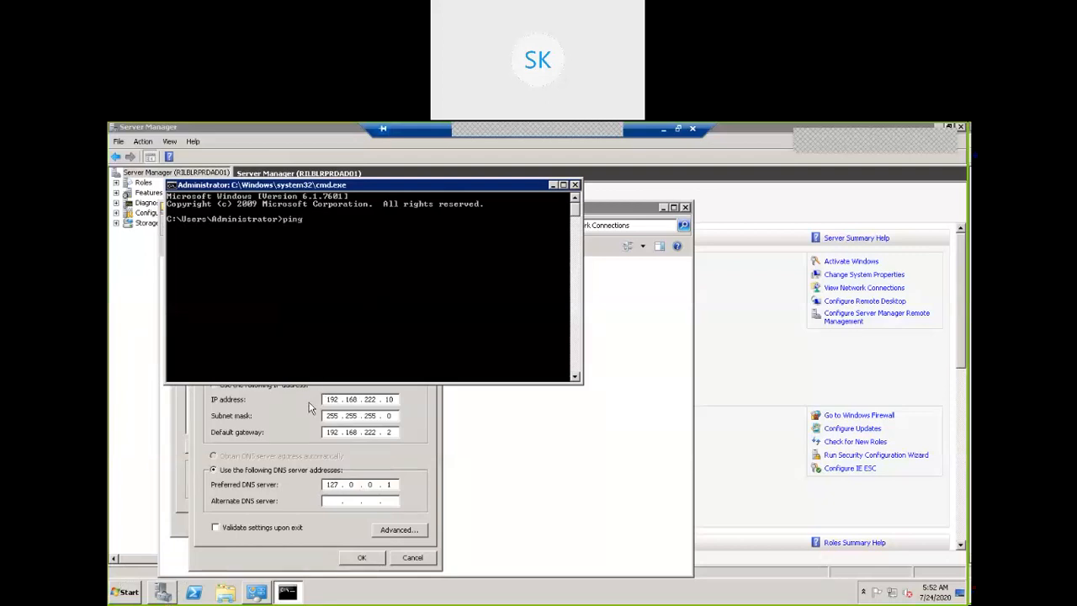
{"action": "type", "text": " 192.168.222.2"}
{"action": "key", "text": "Return"}
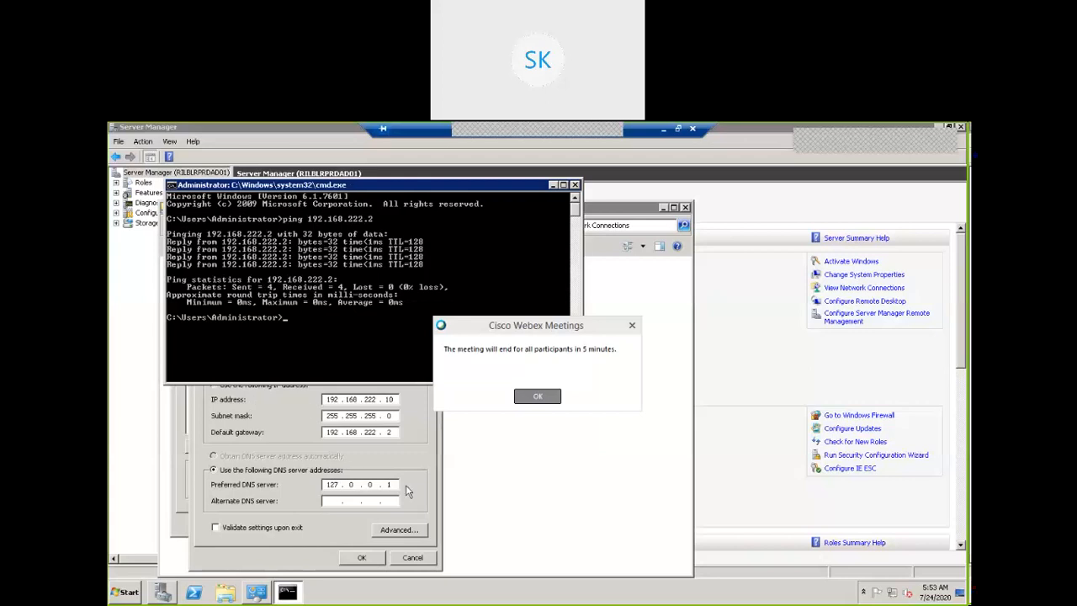
{"action": "left_click", "coordinate": [541, 396]}
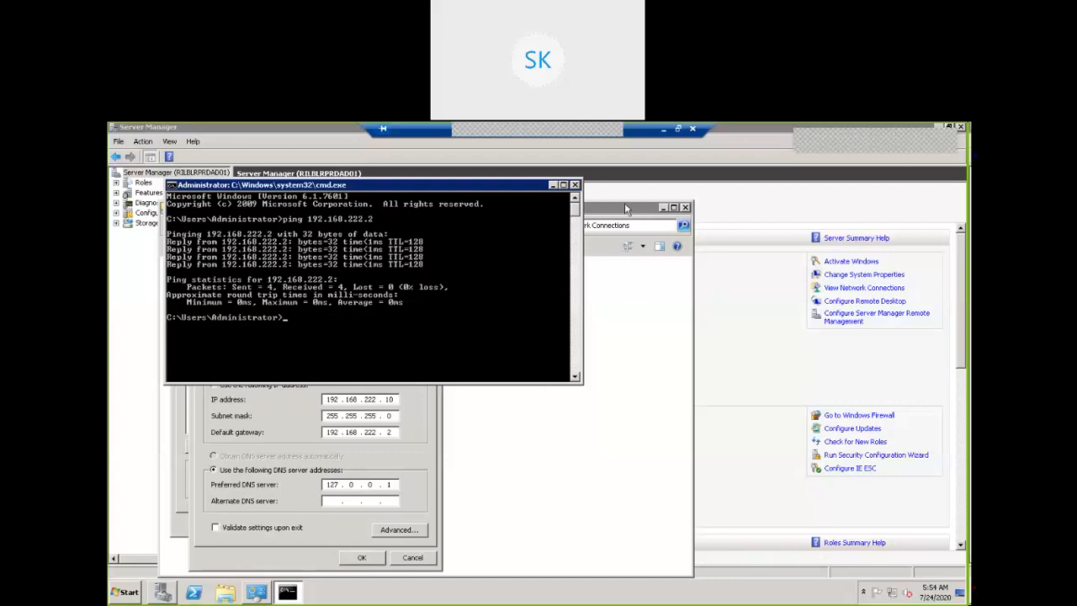
Close the command prompt, IPv4 Properties, Local Area Connection Properties and Network Connections windows.
{"action": "left_click", "coordinate": [575, 186]}
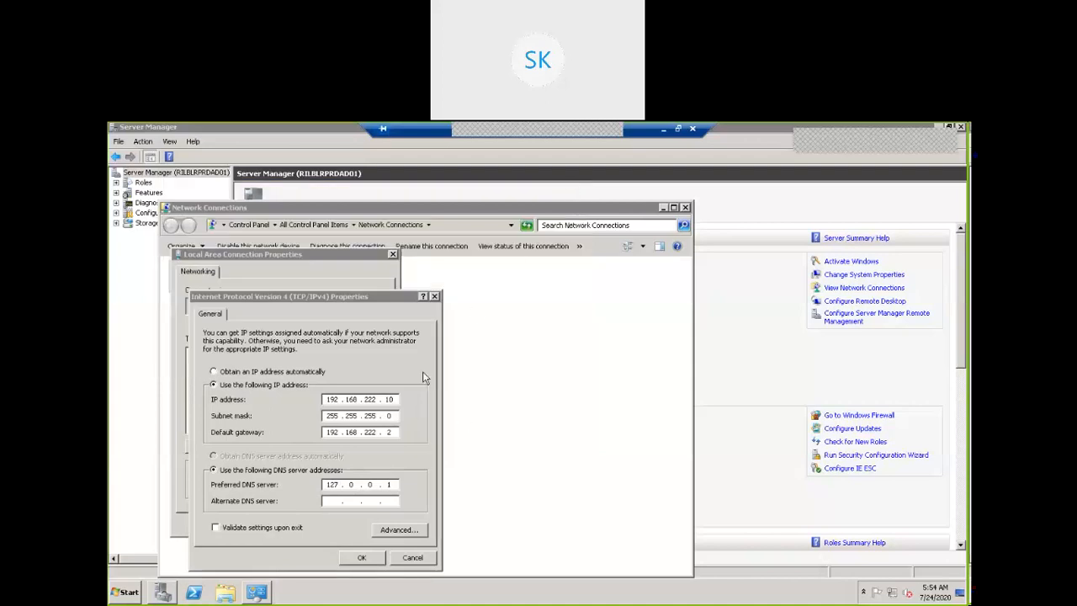
{"action": "left_click", "coordinate": [436, 299]}
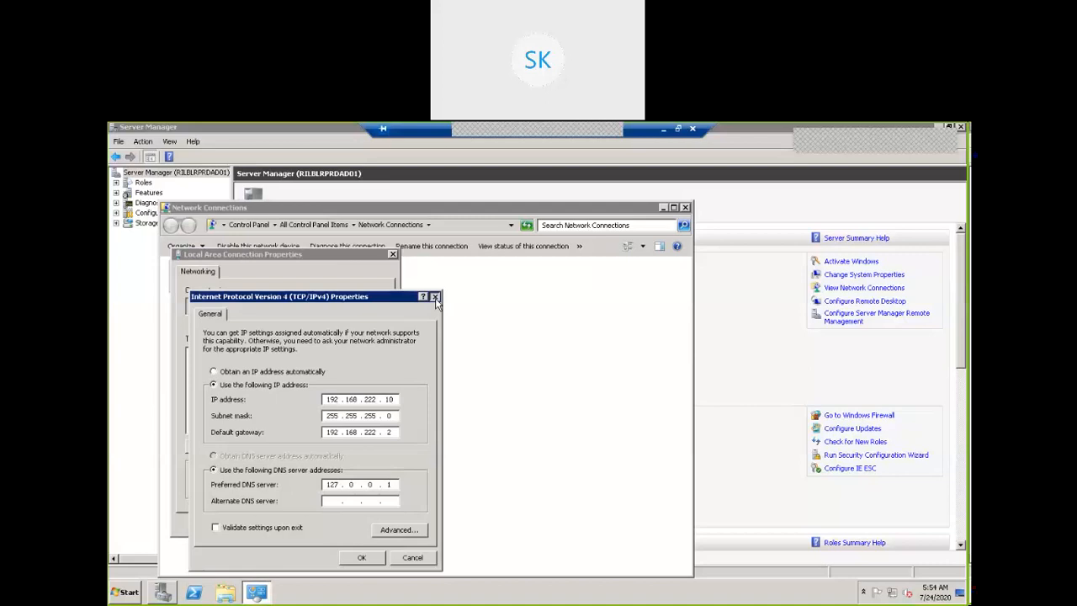
{"action": "left_click", "coordinate": [392, 254]}
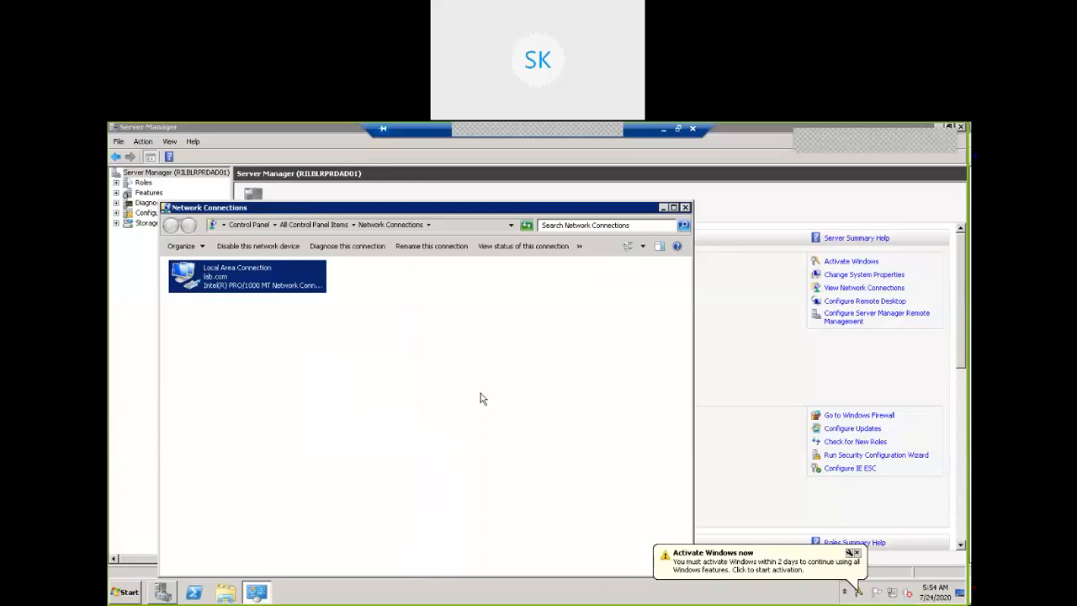
{"action": "left_click", "coordinate": [686, 208]}
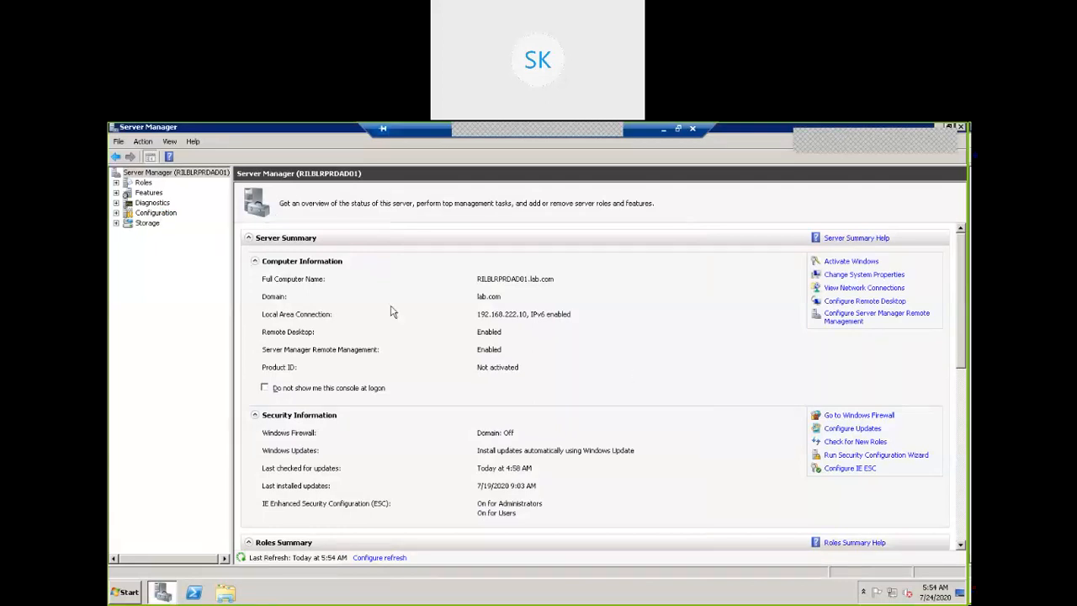
Expand Diagnostics > Event Viewer > Windows Logs and show the System log's 3,668 events.
{"action": "left_click", "coordinate": [117, 202]}
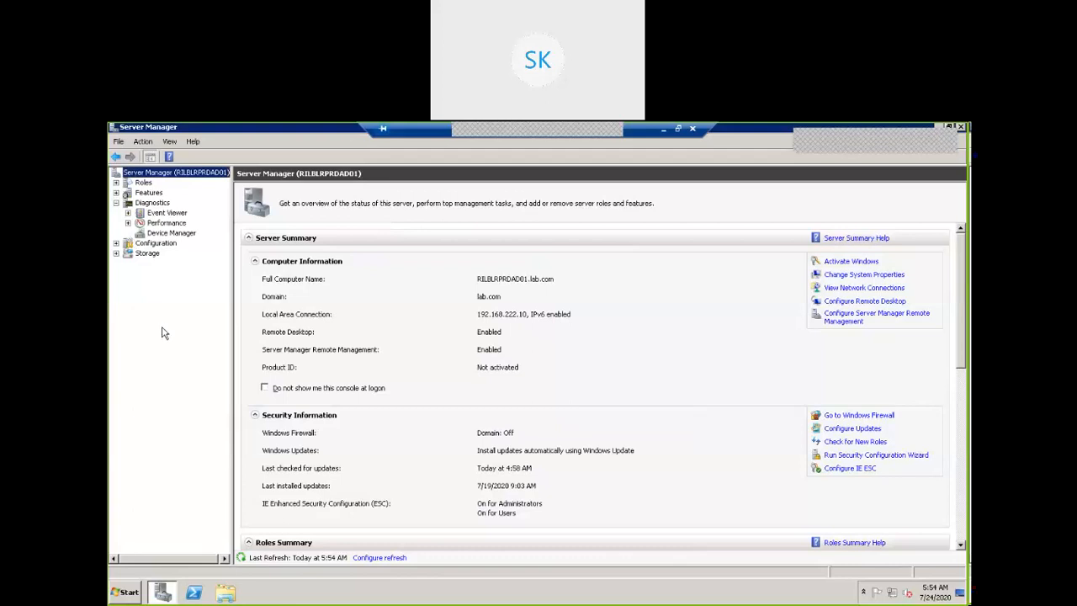
{"action": "left_click", "coordinate": [128, 212]}
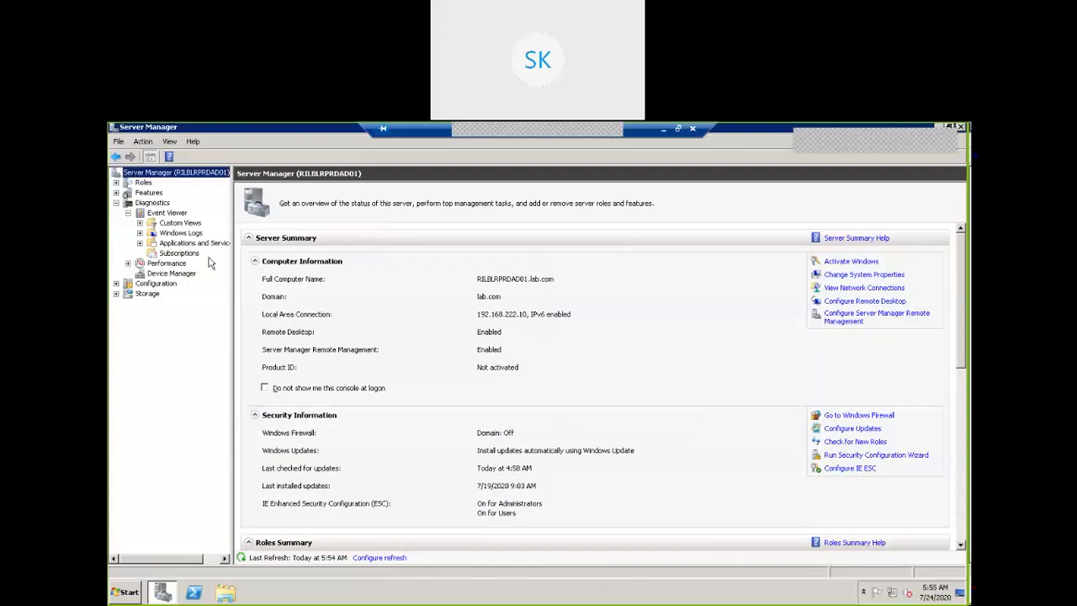
{"action": "left_click", "coordinate": [140, 234]}
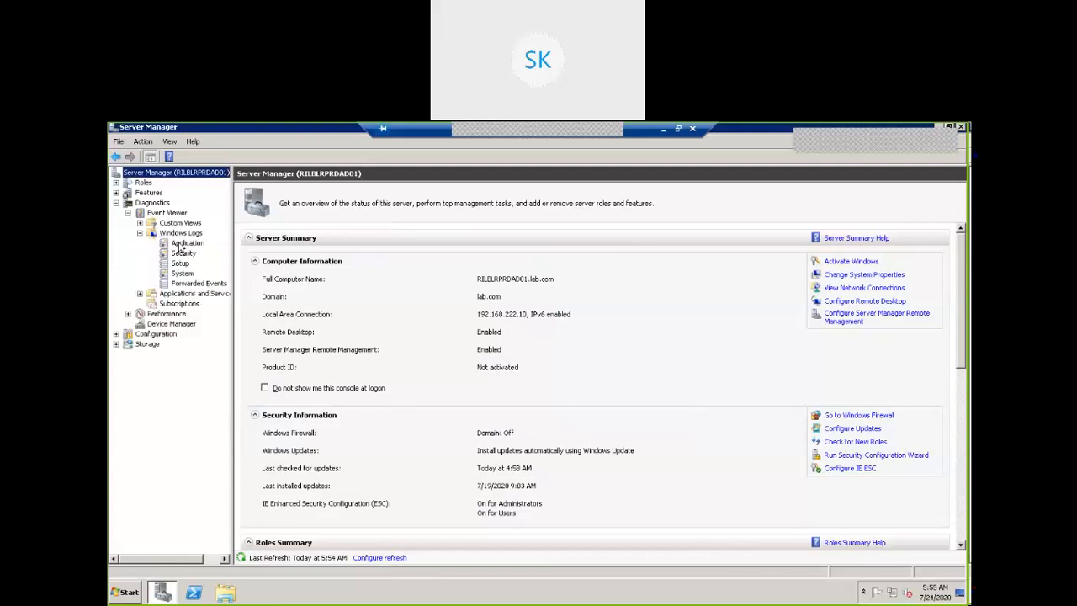
{"action": "left_click", "coordinate": [180, 244]}
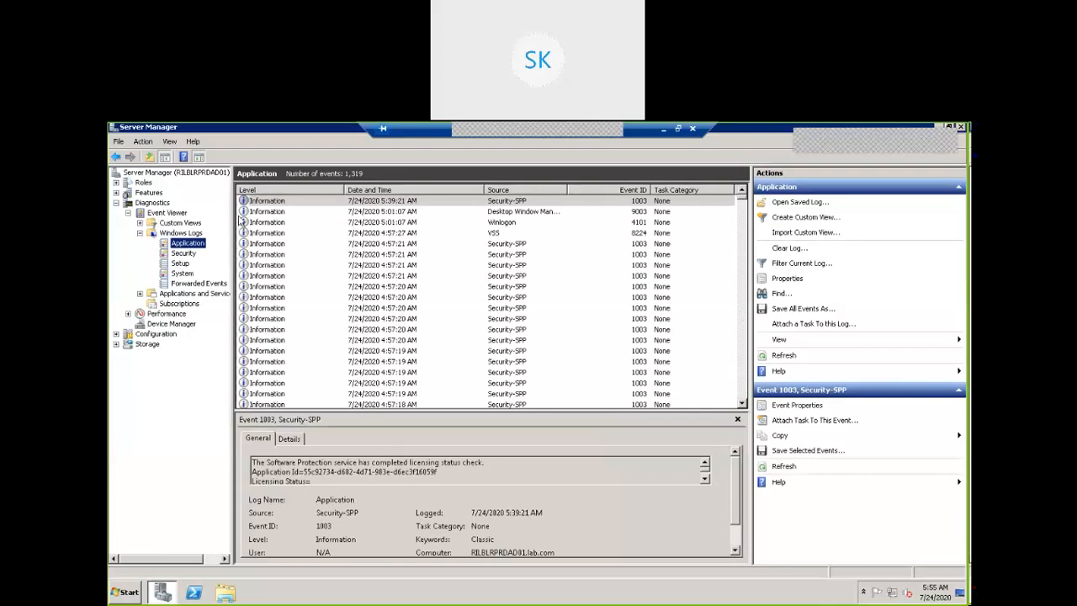
{"action": "left_click", "coordinate": [182, 274]}
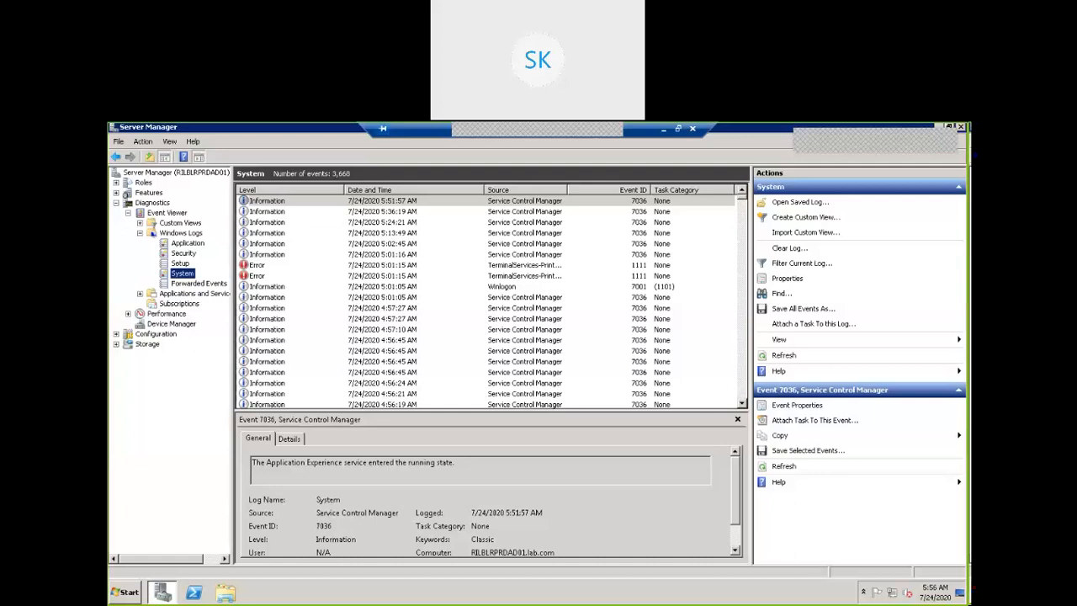
Select TerminalServices-Printers error 1111 and enlarge the details pane showing the unknown Print To PDF driver.
{"action": "left_click", "coordinate": [260, 276]}
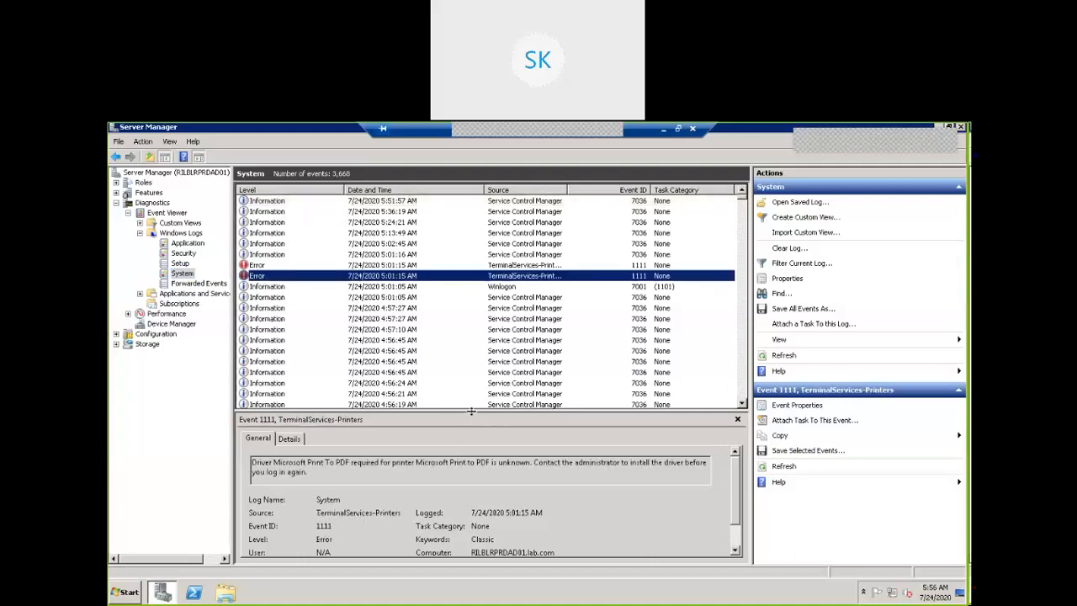
{"action": "left_click_drag", "start_coordinate": [471, 412], "coordinate": [490, 323]}
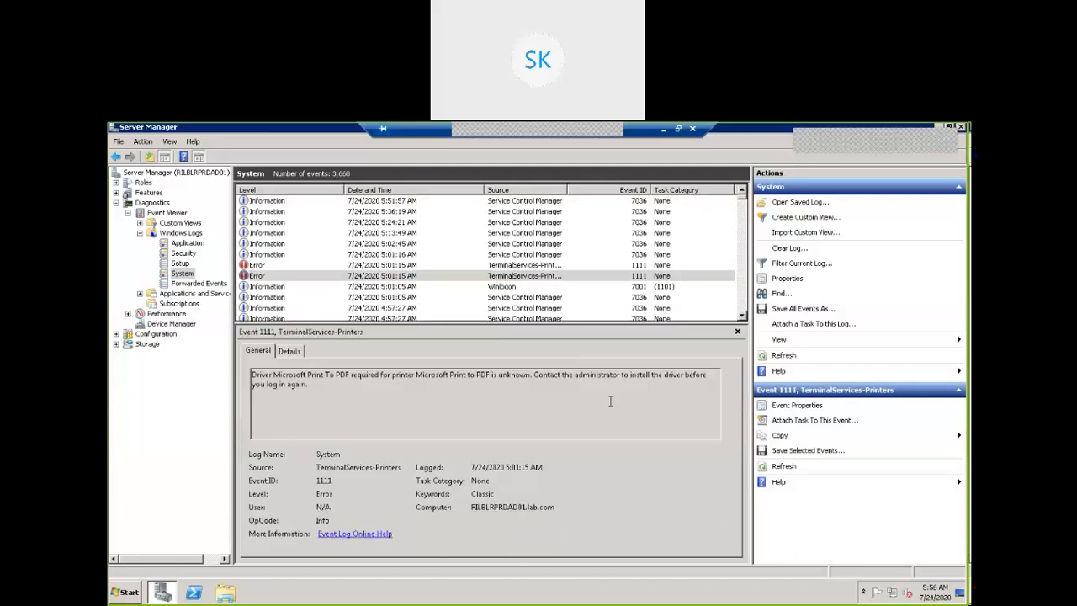